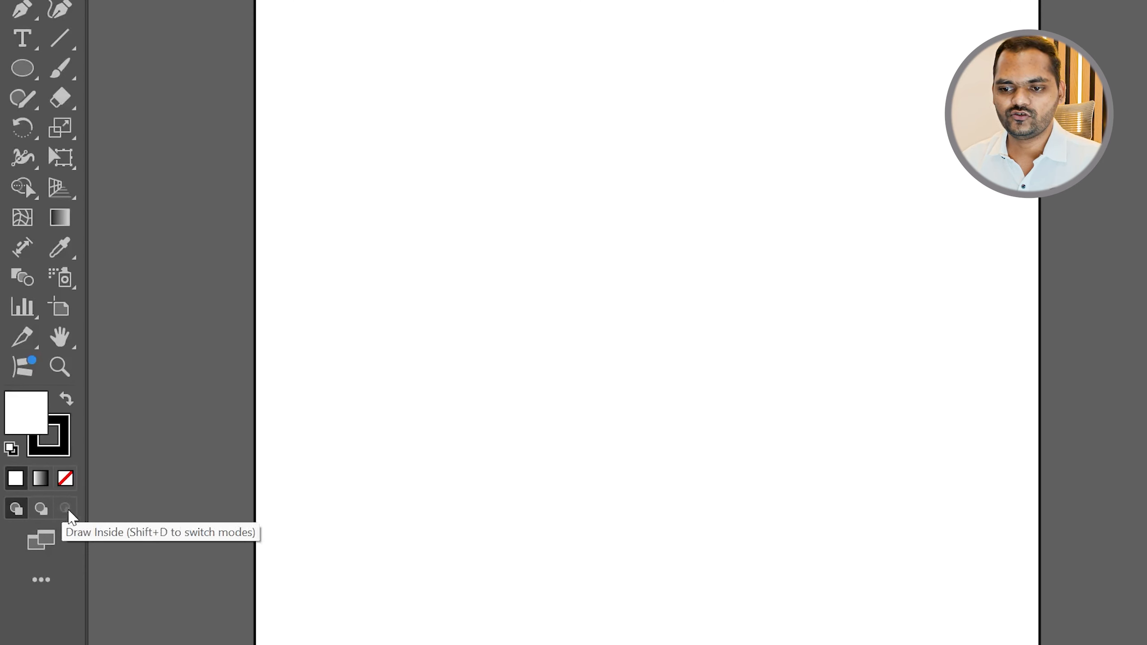
# - Draw a large square on the left half of the artboard and fill it with dark gray #1e1e1e
pyautogui.click(21, 68)
pyautogui.click(83, 71)
pyautogui.moveTo(289, 157); pyautogui.dragTo(622, 489)
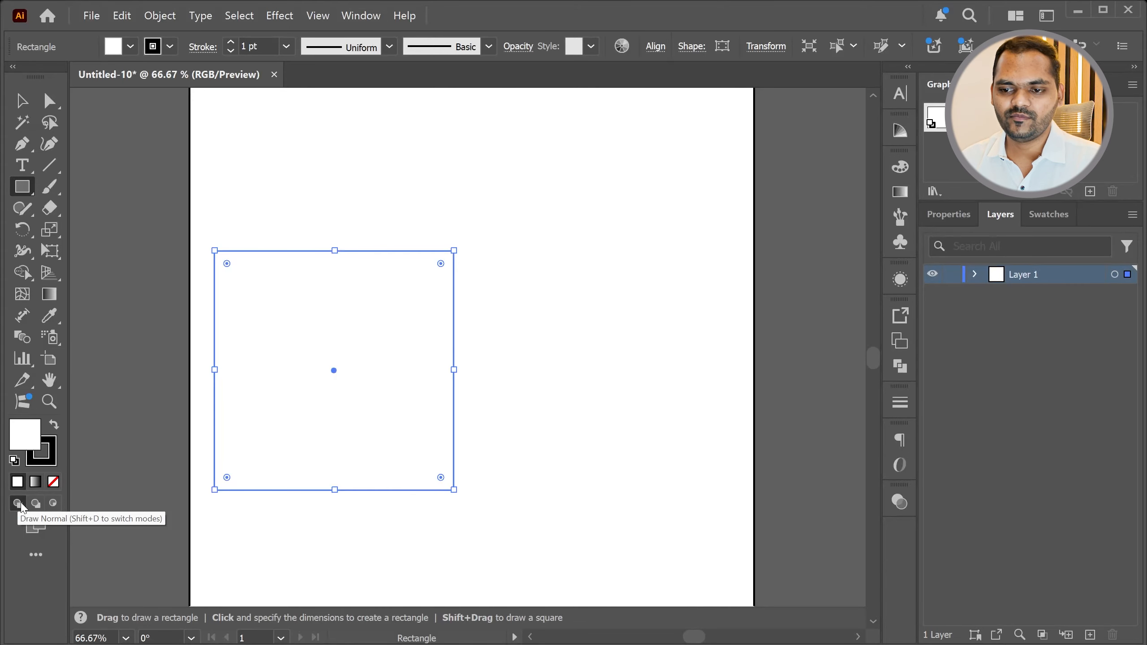
pyautogui.doubleClick(36, 429)
pyautogui.moveTo(653, 312); pyautogui.dragTo(630, 418)
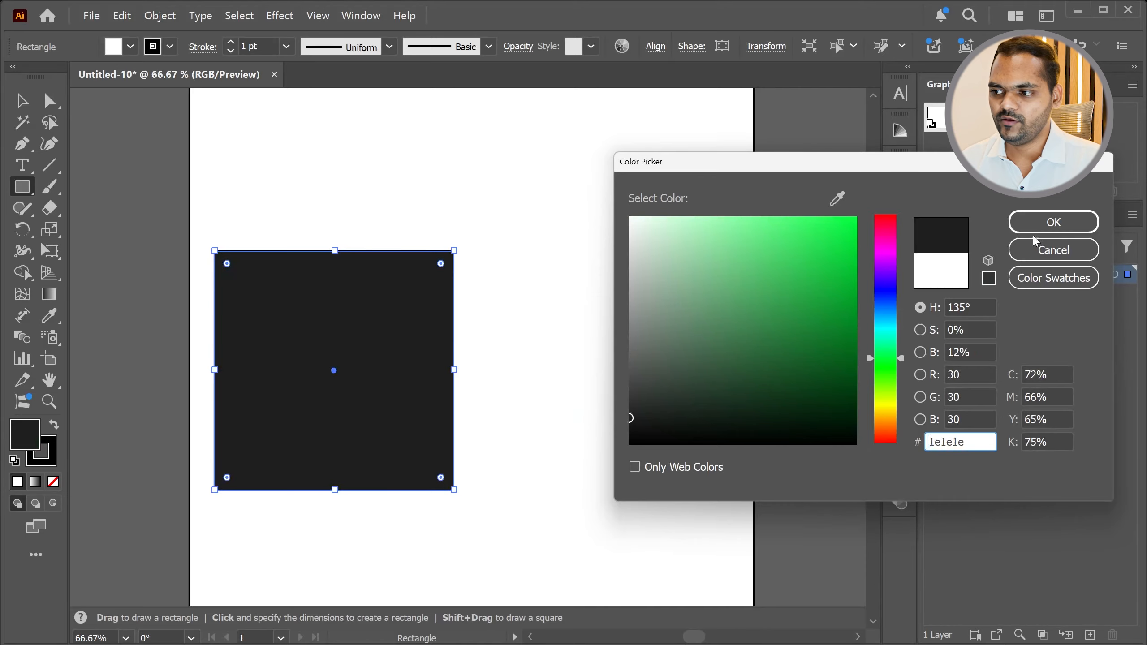
pyautogui.click(1052, 223)
# - Draw a circle overlapping the middle of the square's top edge and fill it with orange #ff7031
pyautogui.moveTo(20, 192); pyautogui.dragTo(67, 228)
pyautogui.moveTo(261, 205); pyautogui.dragTo(408, 352)
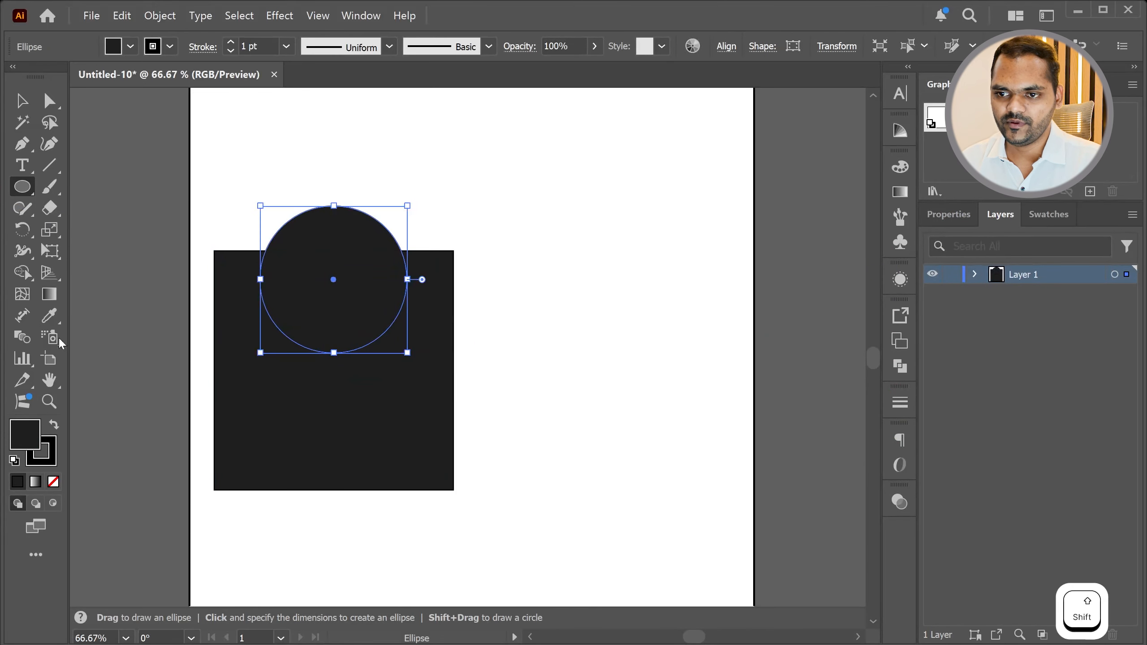
pyautogui.doubleClick(34, 430)
pyautogui.moveTo(886, 407); pyautogui.dragTo(885, 431)
pyautogui.click(854, 218)
pyautogui.click(748, 236)
pyautogui.moveTo(832, 221); pyautogui.dragTo(810, 218)
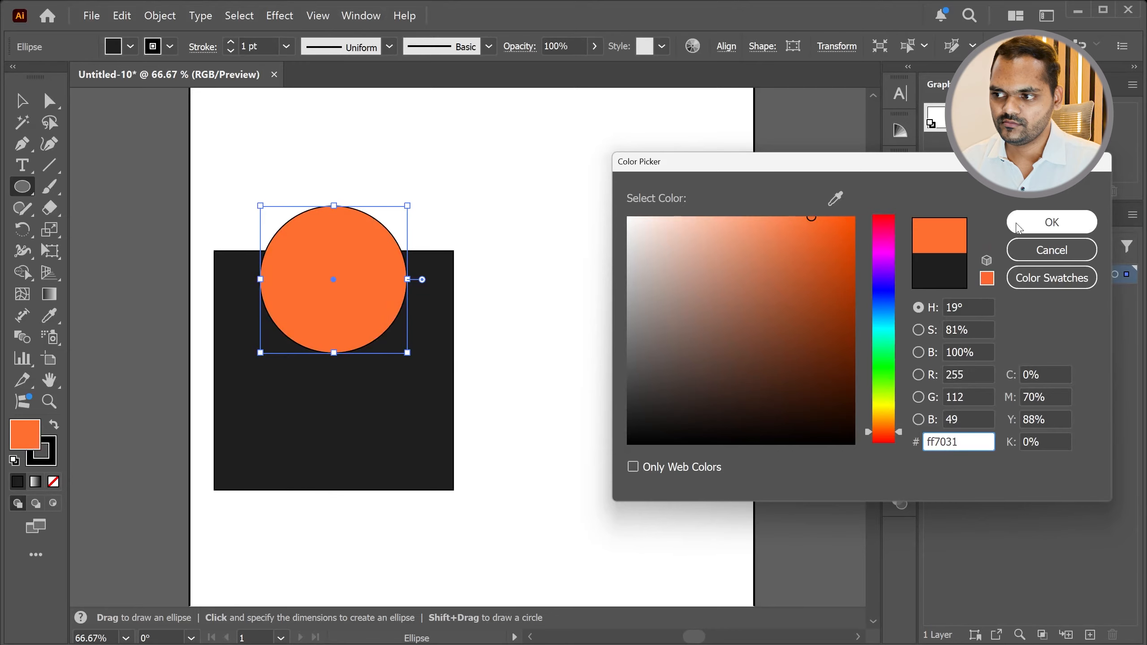
pyautogui.click(1051, 222)
# - Select the orange circle and expand Layer 1 to examine the stacking order of its objects
pyautogui.click(21, 100)
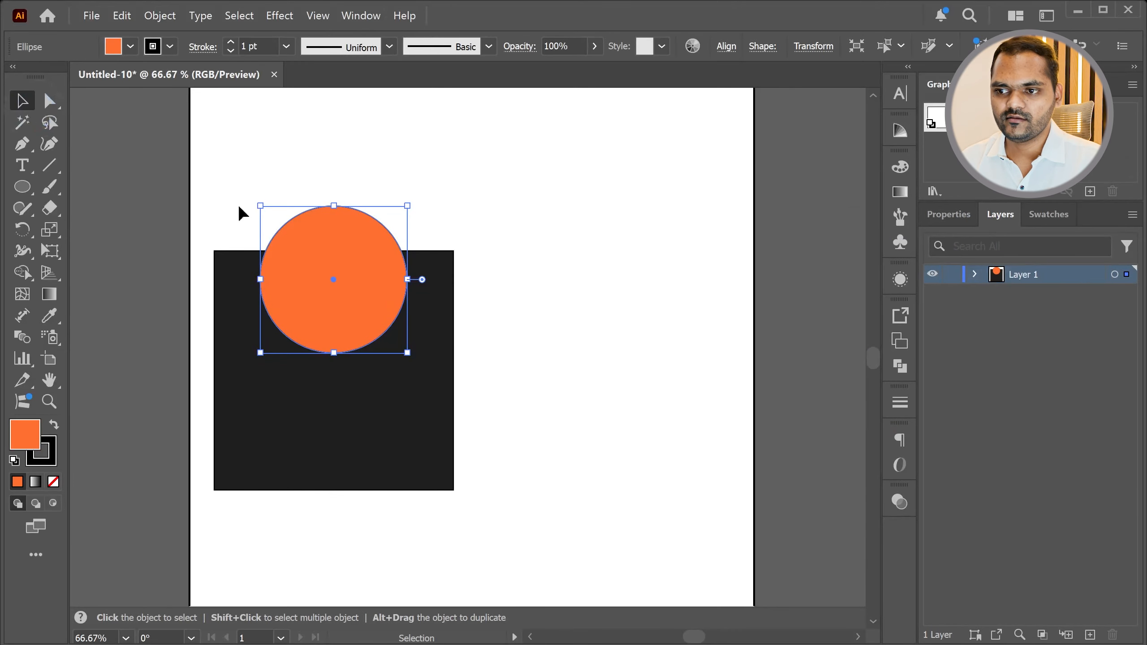
pyautogui.click(537, 249)
pyautogui.click(300, 312)
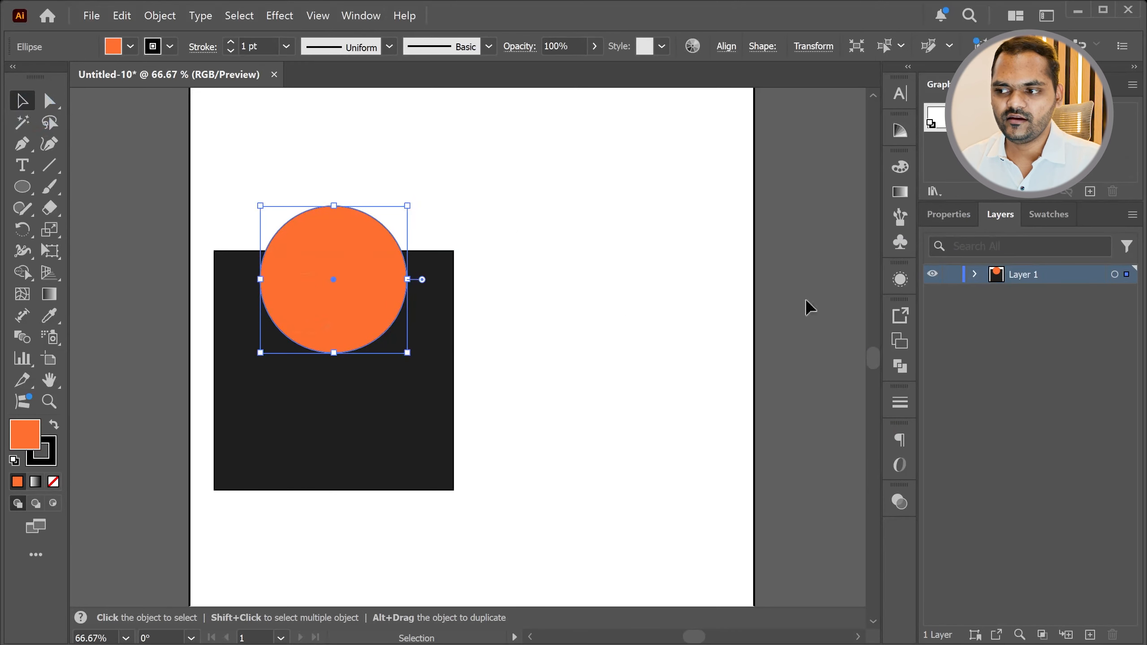
pyautogui.click(974, 275)
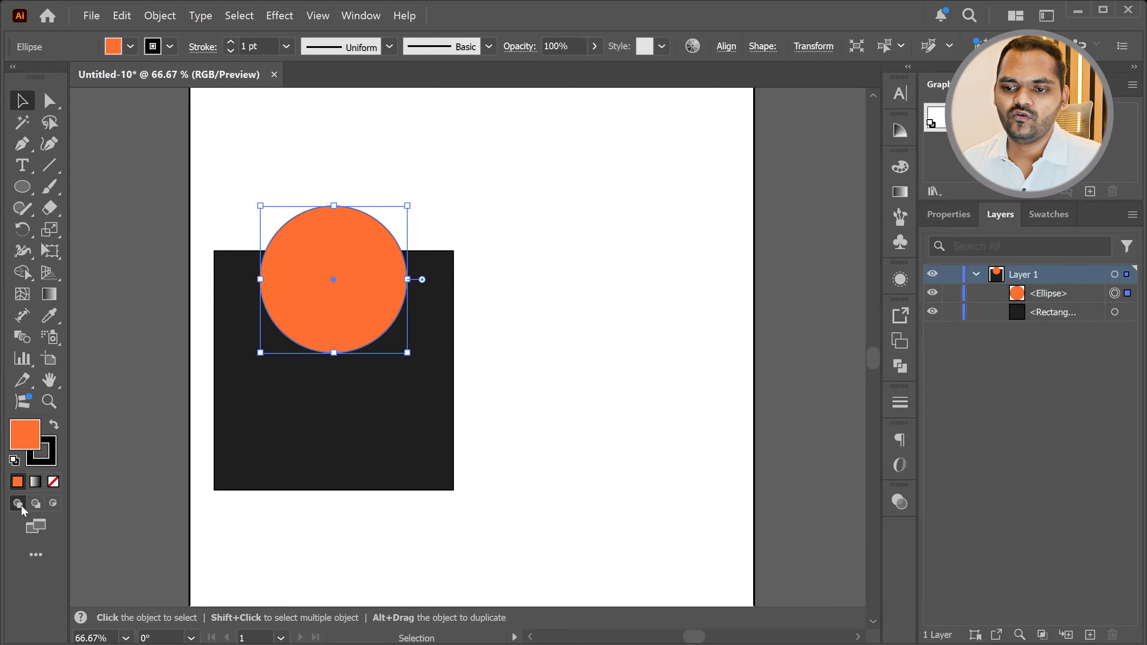
# - Enable Draw Behind mode, deselect everything and set the fill color to bright blue
pyautogui.click(38, 506)
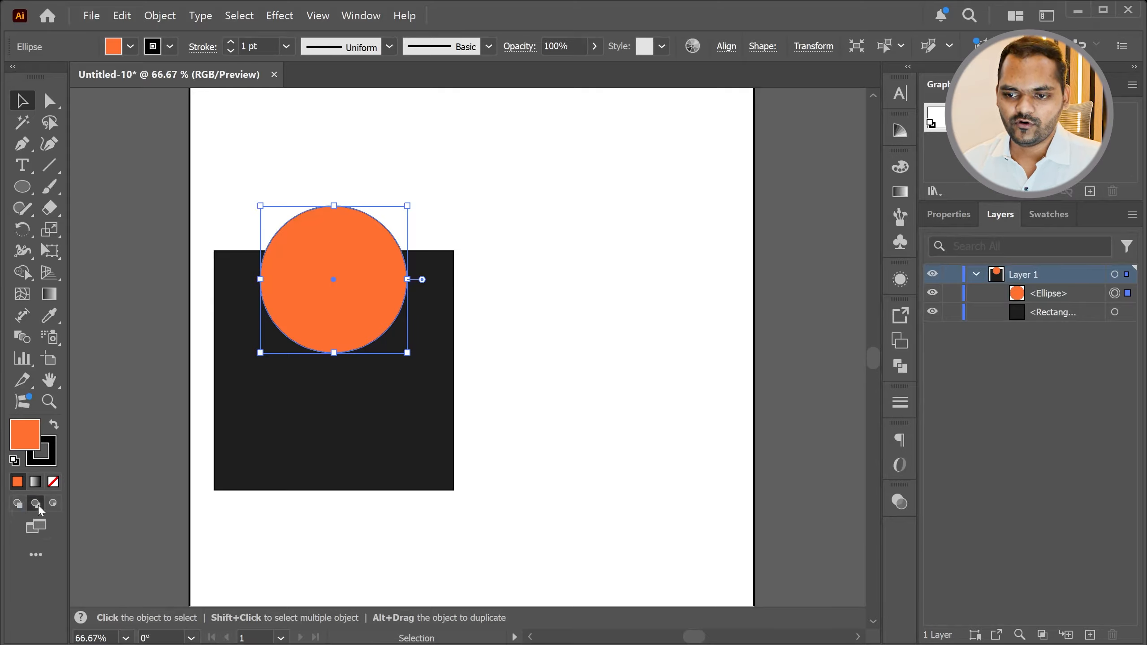
pyautogui.click(654, 375)
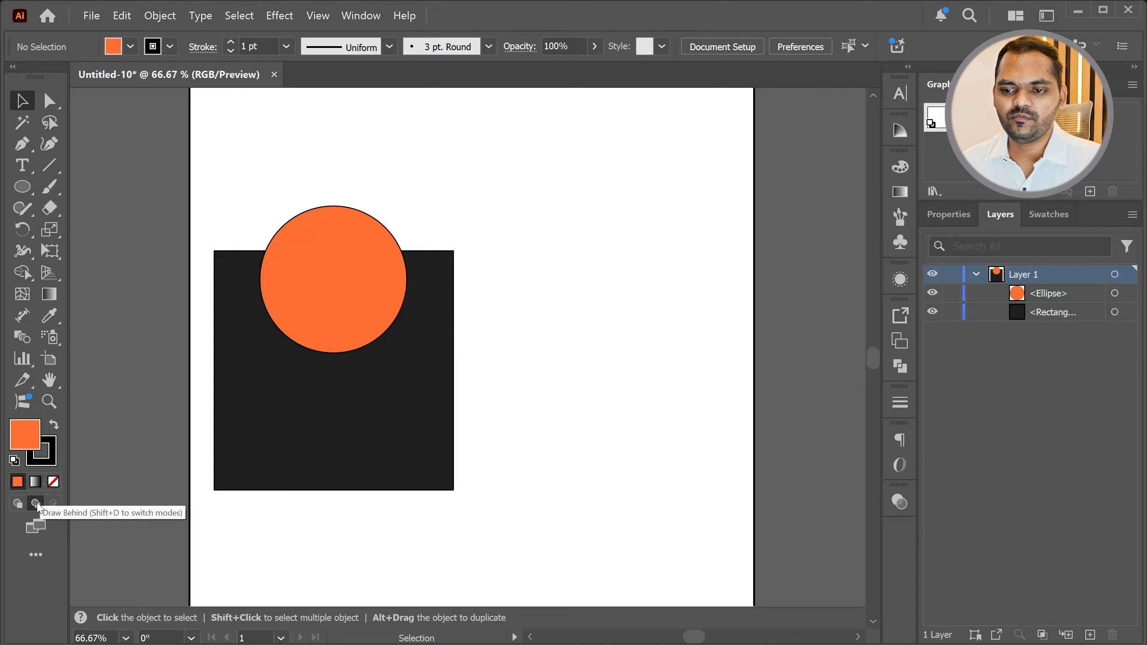
pyautogui.click(37, 504)
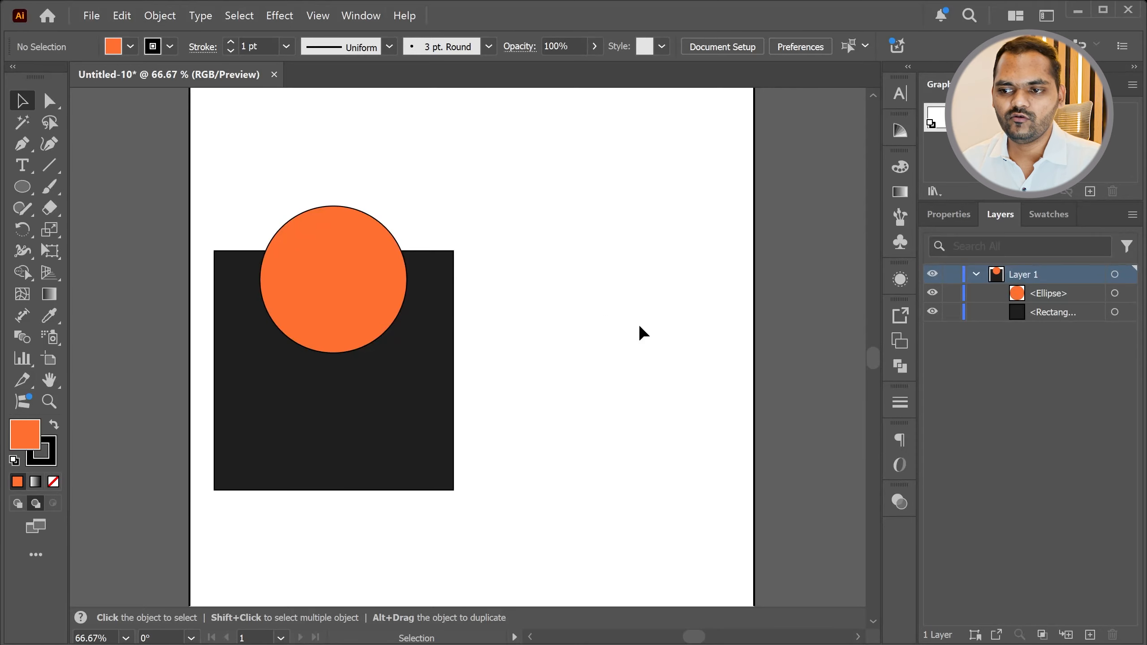
pyautogui.doubleClick(23, 440)
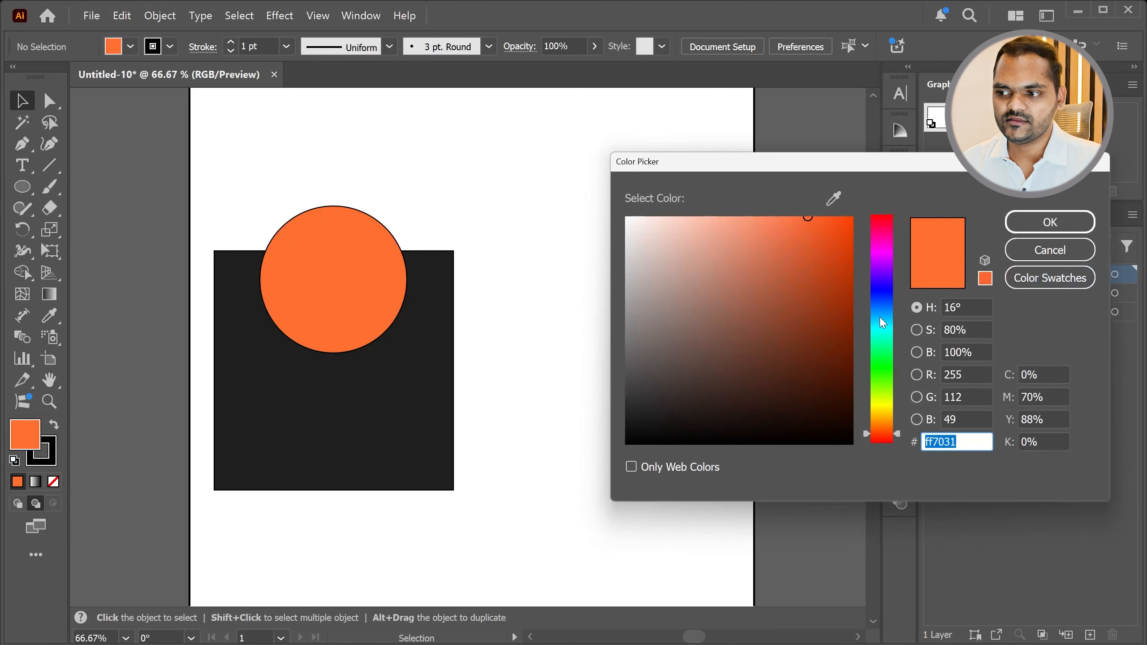
pyautogui.moveTo(880, 317); pyautogui.dragTo(880, 285)
pyautogui.click(852, 218)
pyautogui.click(1049, 222)
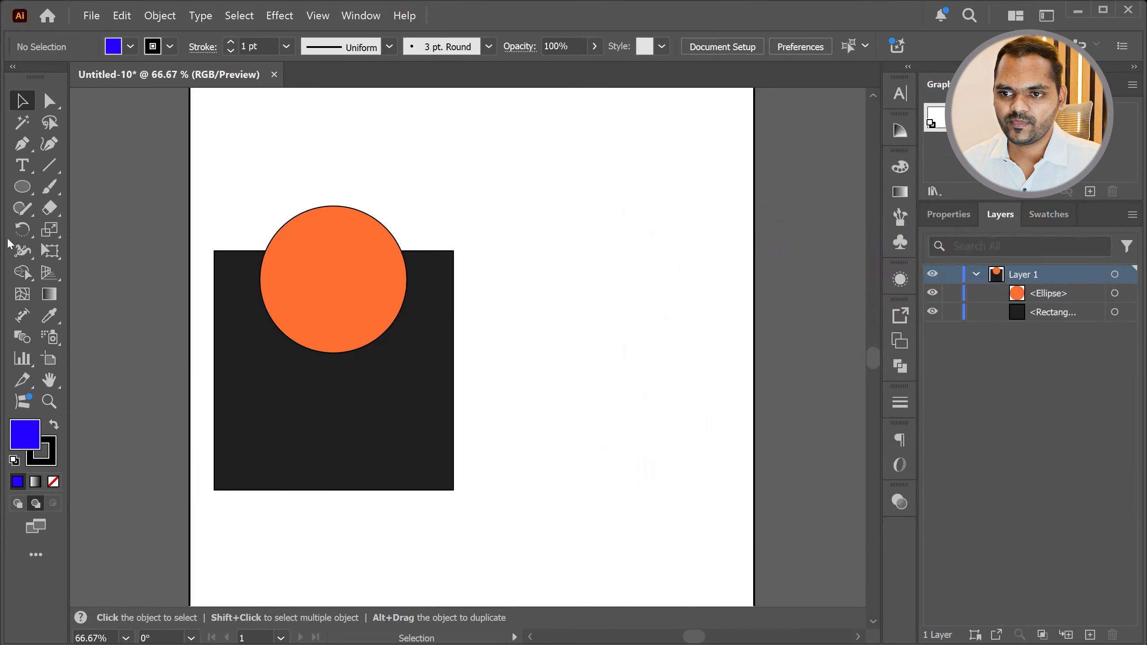
# - Draw a blue circle behind the square's lower-right corner and shift it slightly outward
pyautogui.press('l')
pyautogui.moveTo(493, 508); pyautogui.dragTo(364, 379)
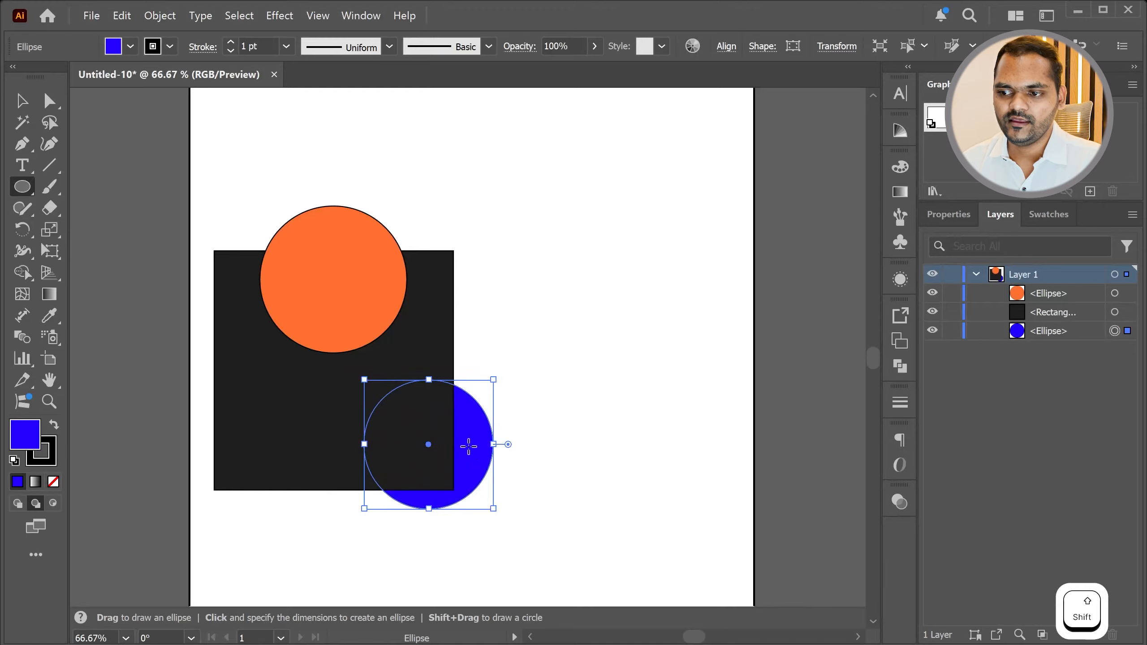
pyautogui.click(22, 100)
pyautogui.moveTo(472, 445); pyautogui.dragTo(494, 454)
pyautogui.click(27, 194)
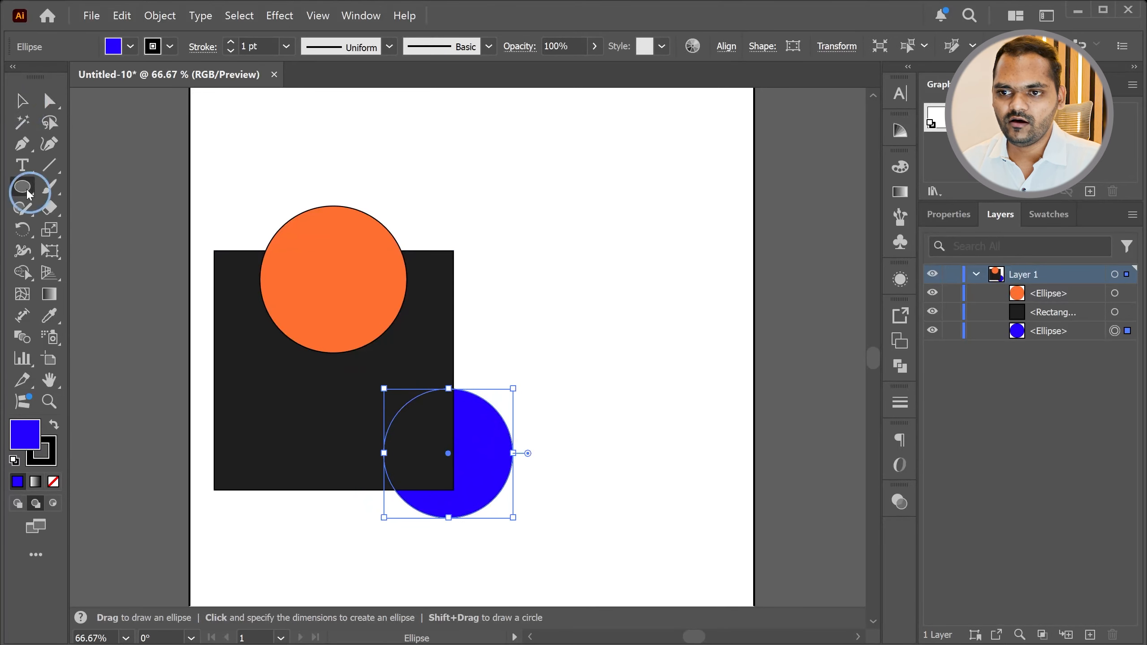
pyautogui.doubleClick(28, 435)
pyautogui.click(880, 342)
pyautogui.moveTo(882, 347); pyautogui.dragTo(882, 402)
pyautogui.click(1048, 222)
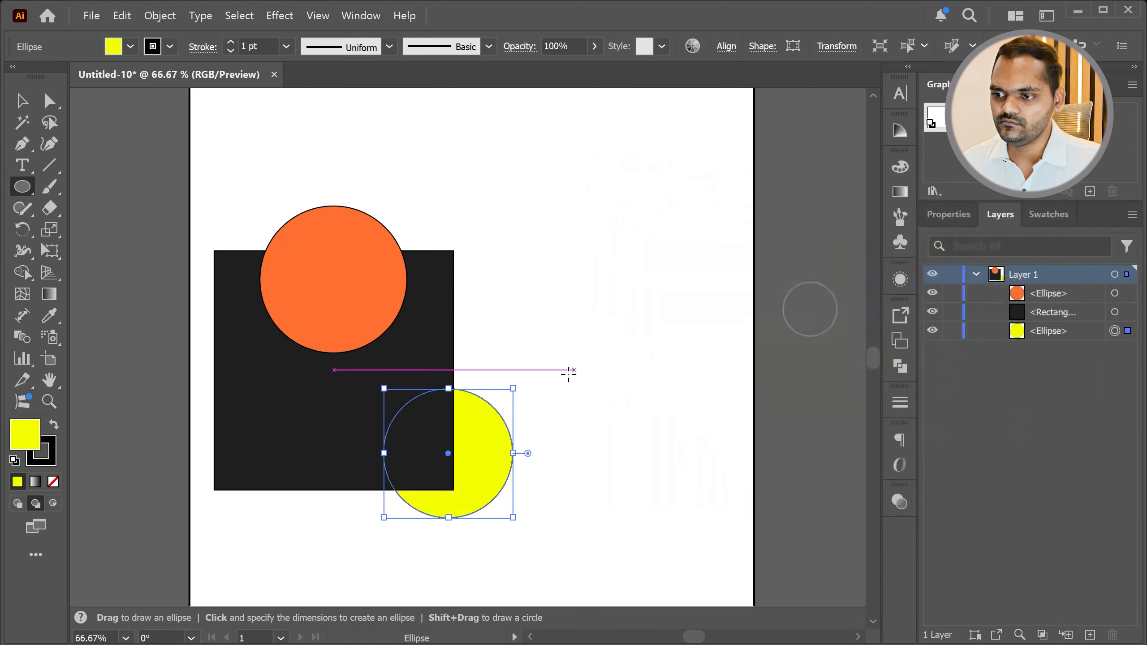
pyautogui.hotkey('ctrl', 'z')
pyautogui.click(505, 352)
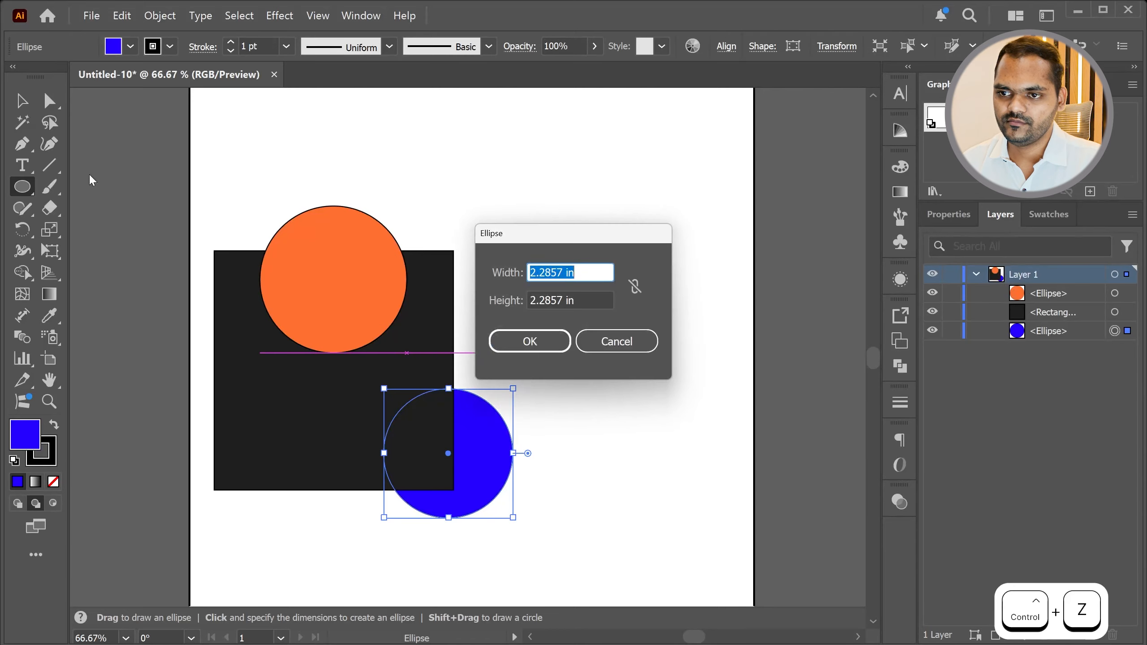
pyautogui.click(639, 341)
# - Deselect the blue circle and set the fill color to bright yellow for new shapes
pyautogui.press('v')
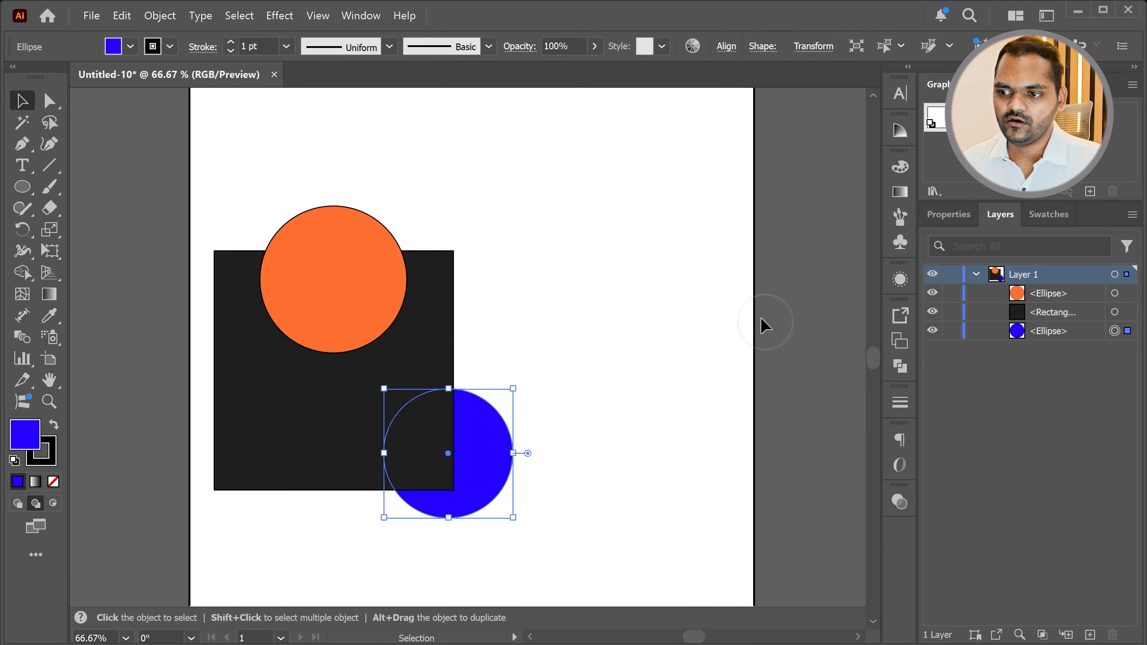
pyautogui.click(763, 325)
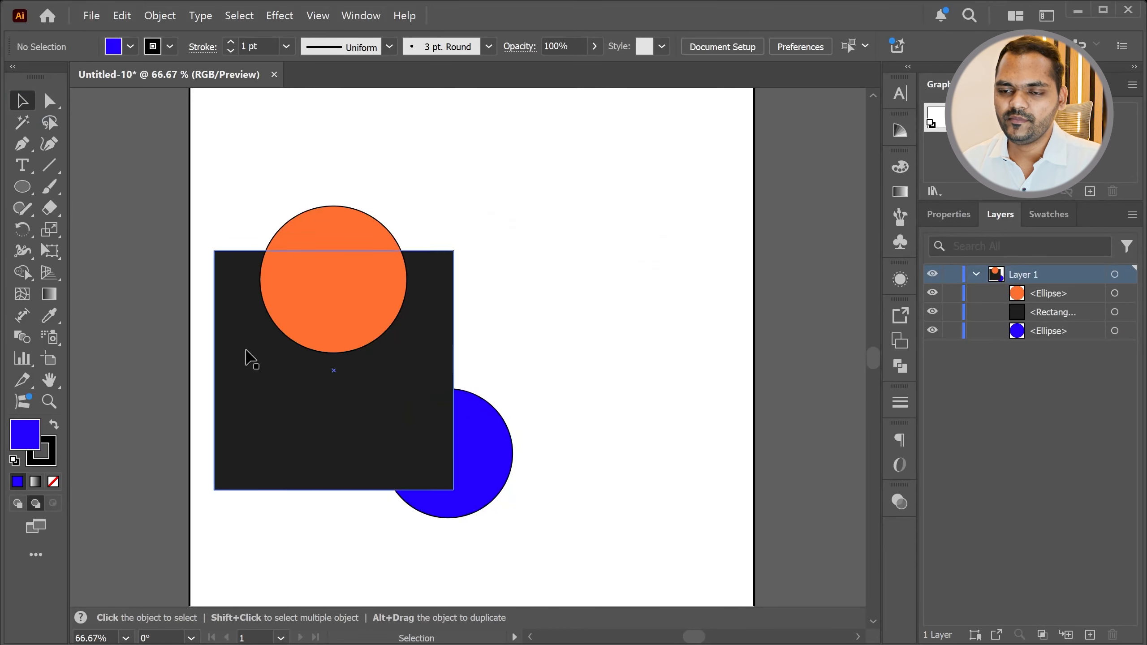
pyautogui.doubleClick(19, 442)
pyautogui.moveTo(837, 351); pyautogui.dragTo(876, 409)
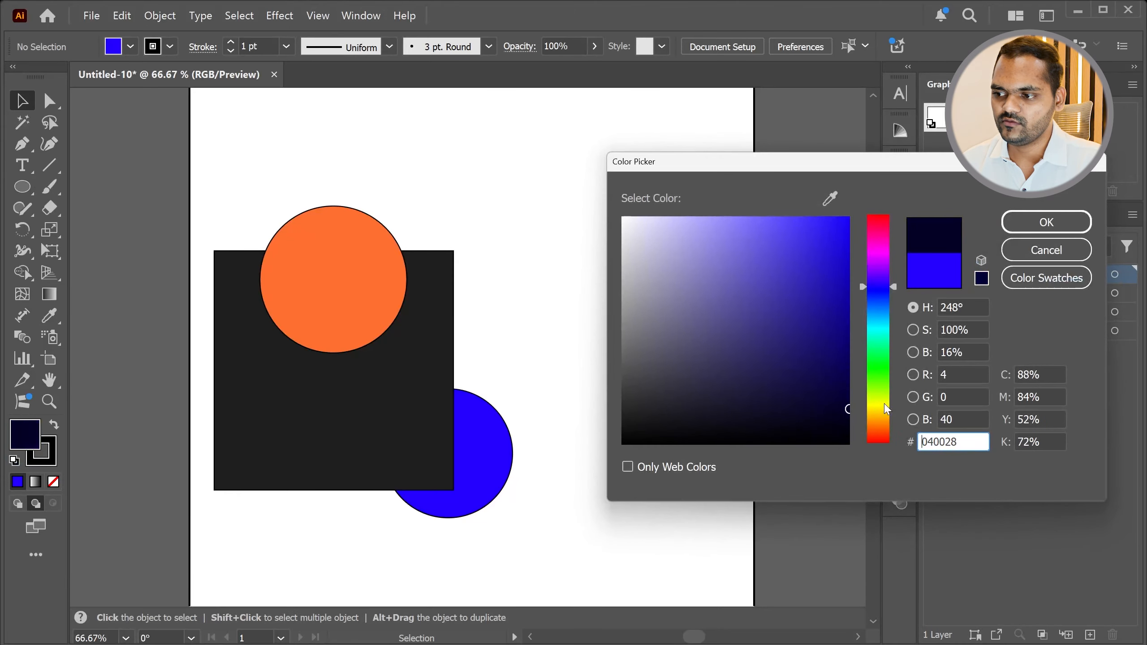
pyautogui.click(884, 403)
pyautogui.click(848, 219)
pyautogui.click(1083, 222)
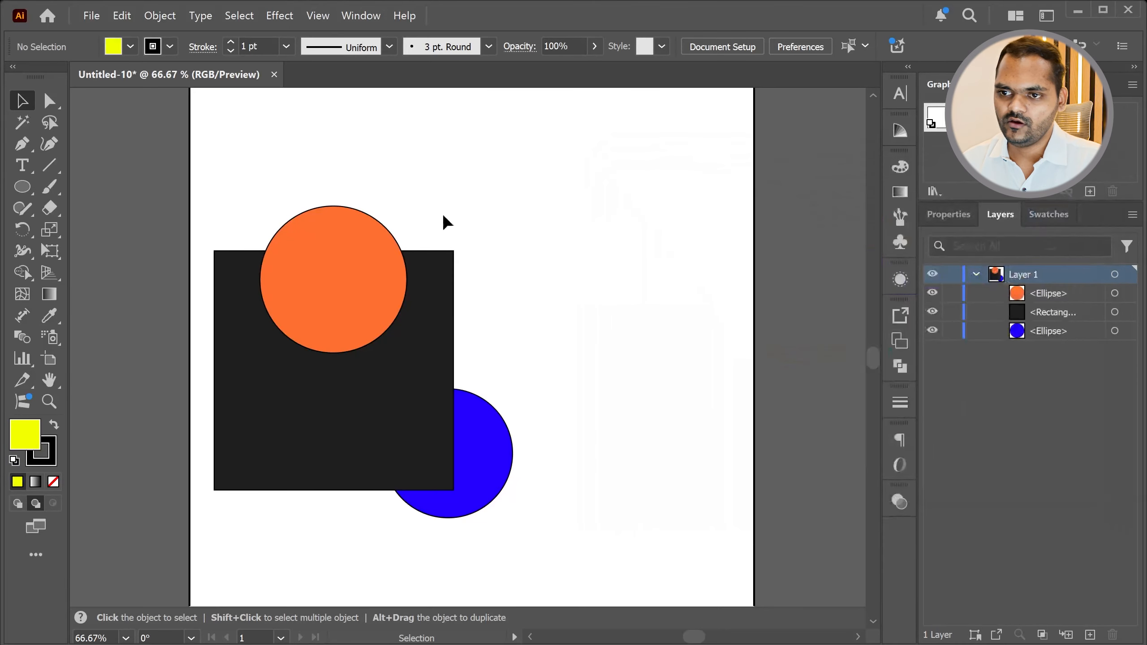
# - Draw a yellow circle behind the square's right edge, overlapping the top of the blue circle, and nudge it down slightly
pyautogui.click(22, 187)
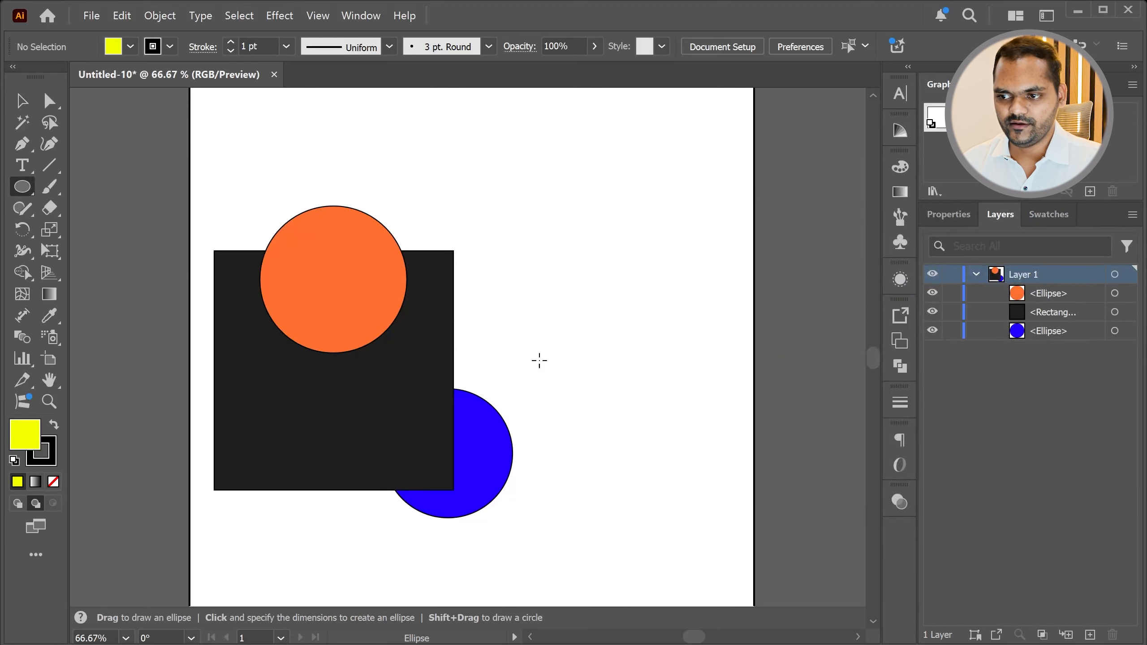
pyautogui.moveTo(500, 333); pyautogui.dragTo(395, 439)
pyautogui.click(21, 100)
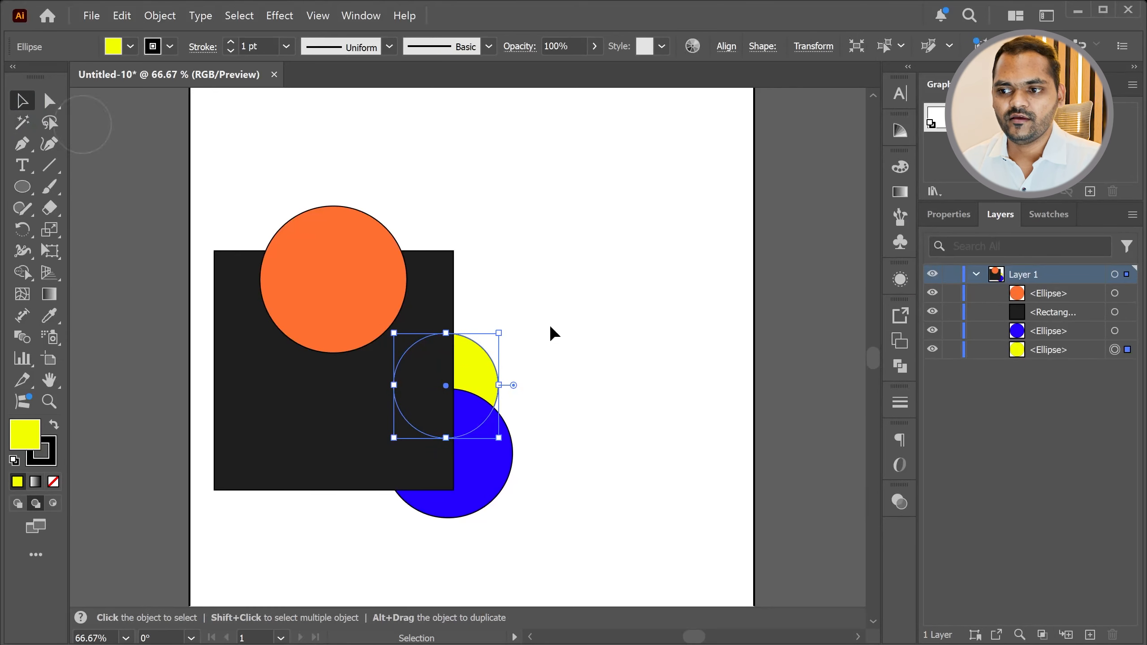
pyautogui.moveTo(468, 362)
pyautogui.mouseDown()
pyautogui.moveTo(480, 366)
pyautogui.moveTo(470, 369)
pyautogui.mouseUp()
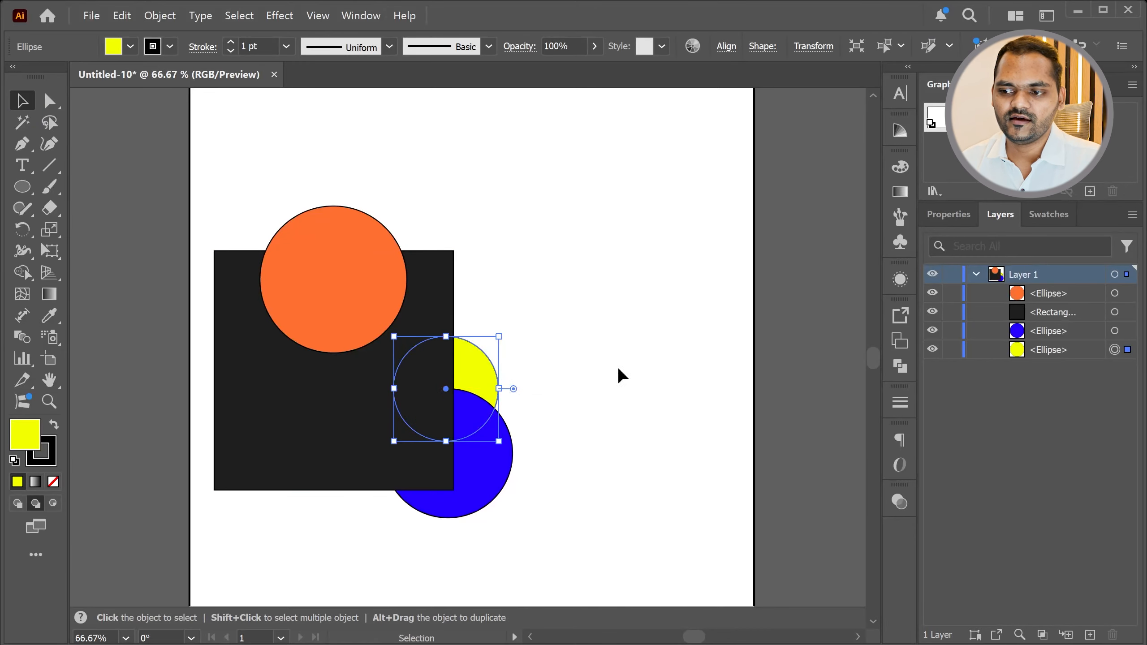
pyautogui.click(617, 368)
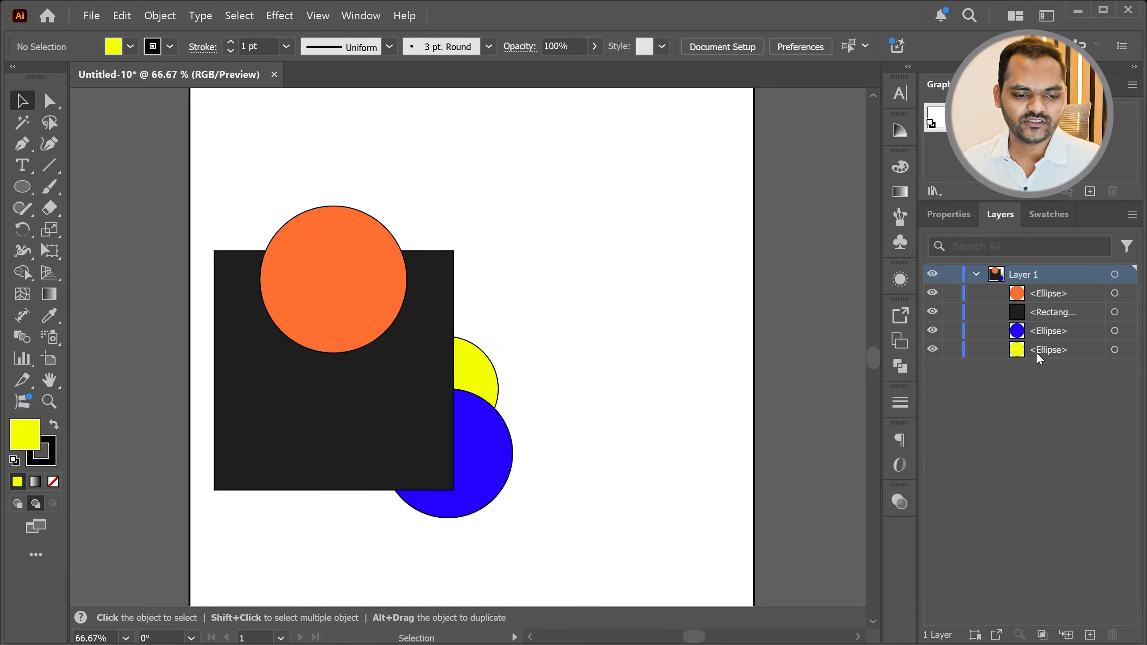
# - Move the dark square away from the circles and delete the orange, blue and yellow circles
pyautogui.click(20, 505)
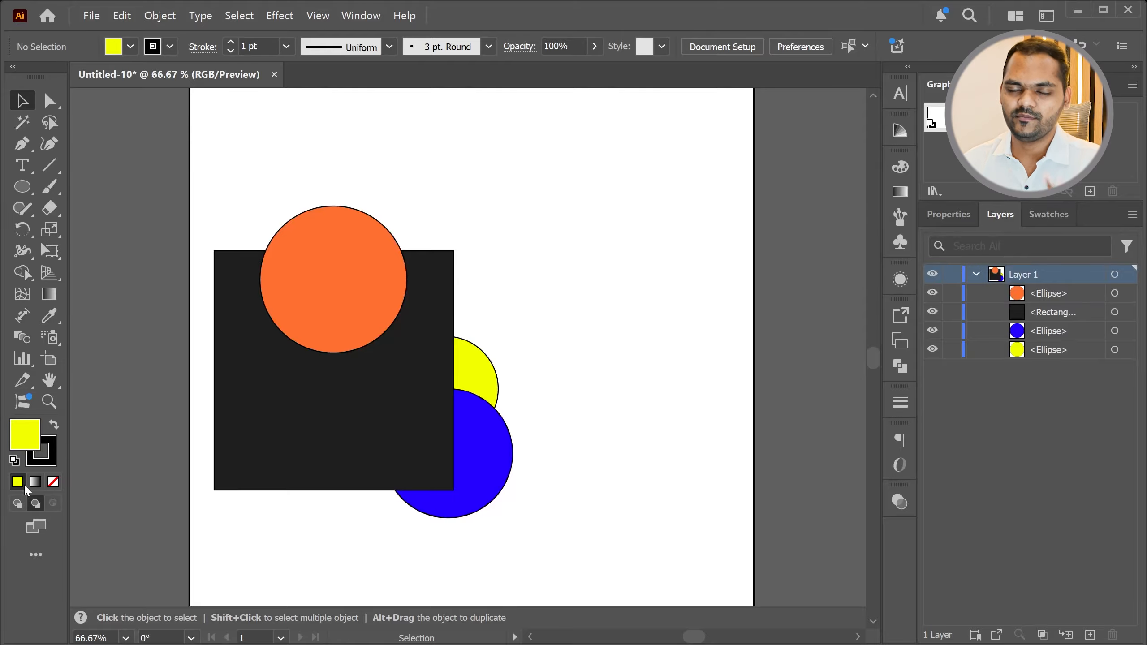
pyautogui.moveTo(336, 397); pyautogui.dragTo(614, 337)
pyautogui.keyDown('alt'); pyautogui.moveTo(296, 260); pyautogui.dragTo(221, 290); pyautogui.keyUp('alt')
pyautogui.moveTo(322, 206); pyautogui.dragTo(448, 520)
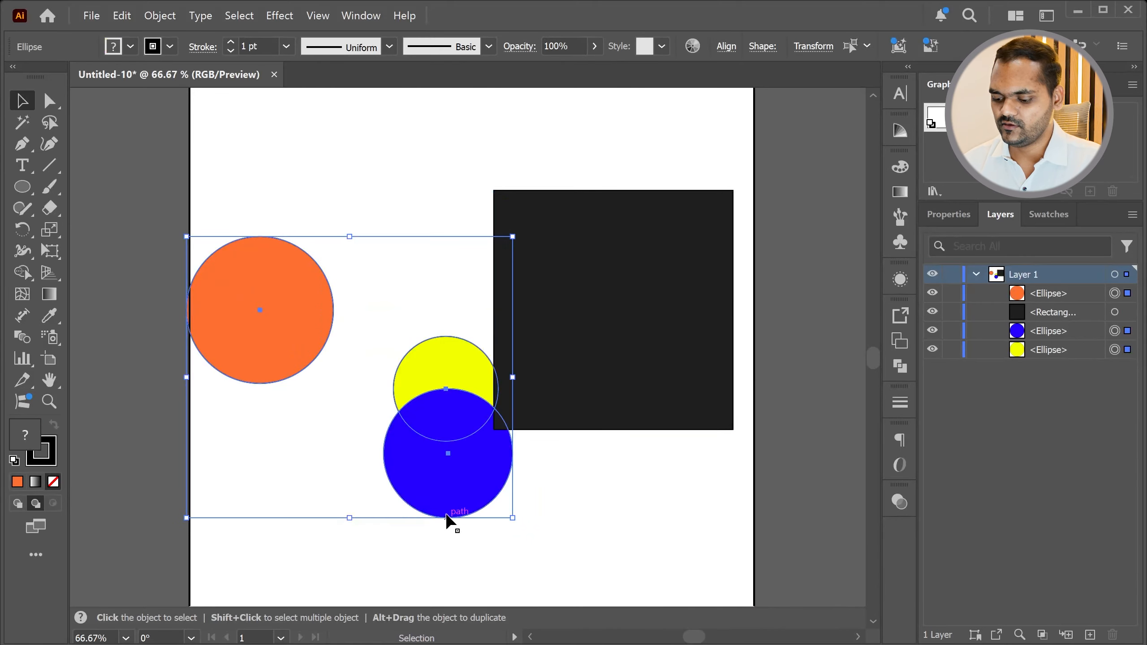
pyautogui.press('Delete')
# - Move the dark square to the middle of the artboard
pyautogui.moveTo(524, 393); pyautogui.dragTo(409, 359)
pyautogui.scroll(-2, 409, 360)
pyautogui.scroll(1, 448, 390)
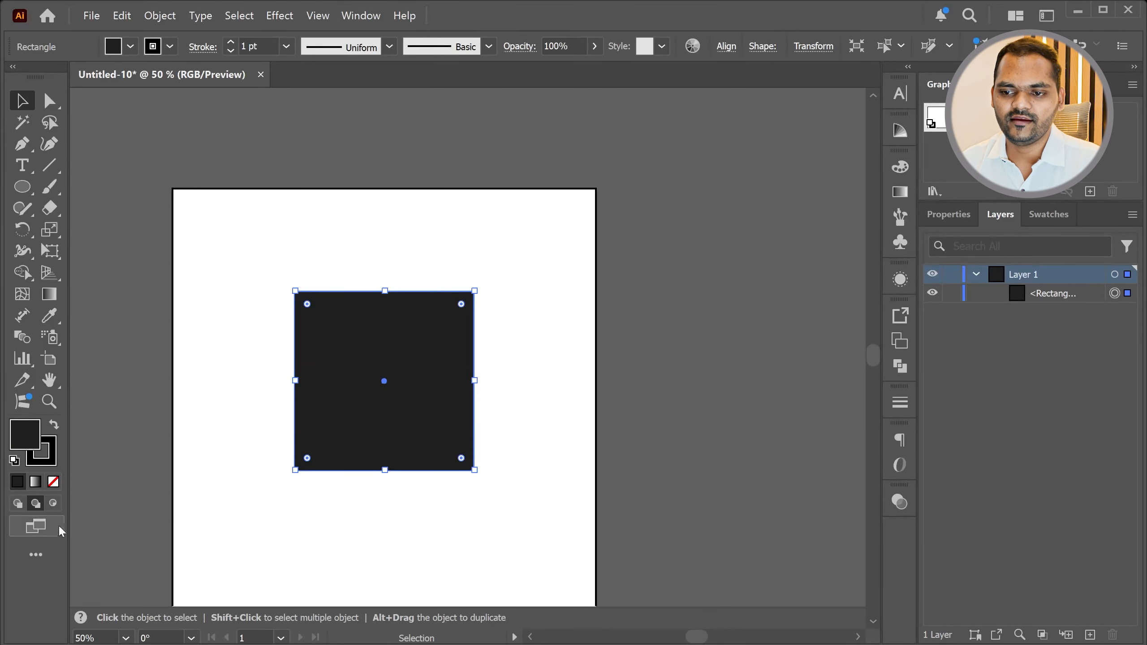
# - Turn on Draw Inside mode for the dark square and inspect its dashed boundary up close
pyautogui.click(54, 505)
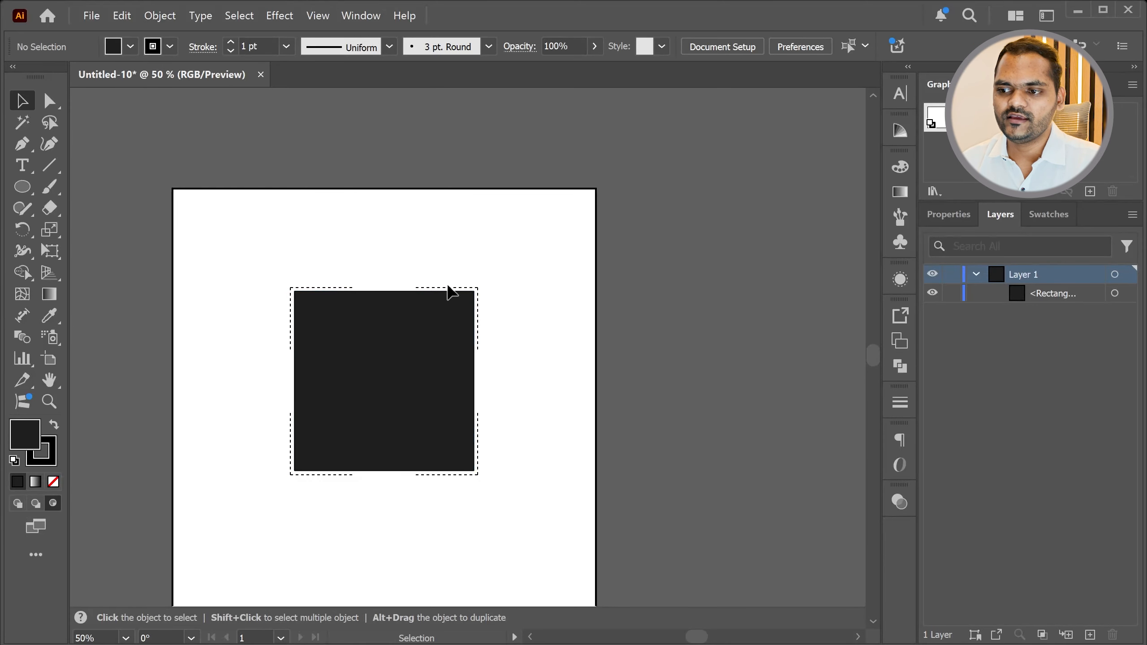
pyautogui.scroll(4, 469, 284)
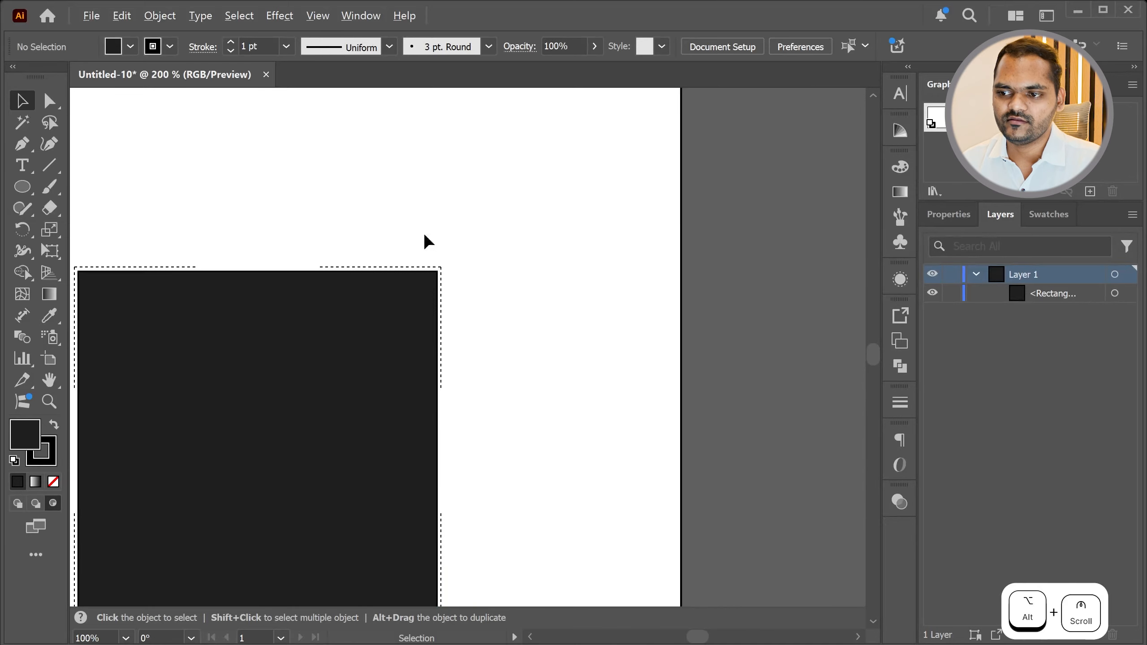
pyautogui.scroll(-4, 551, 377)
pyautogui.scroll(1, 587, 393)
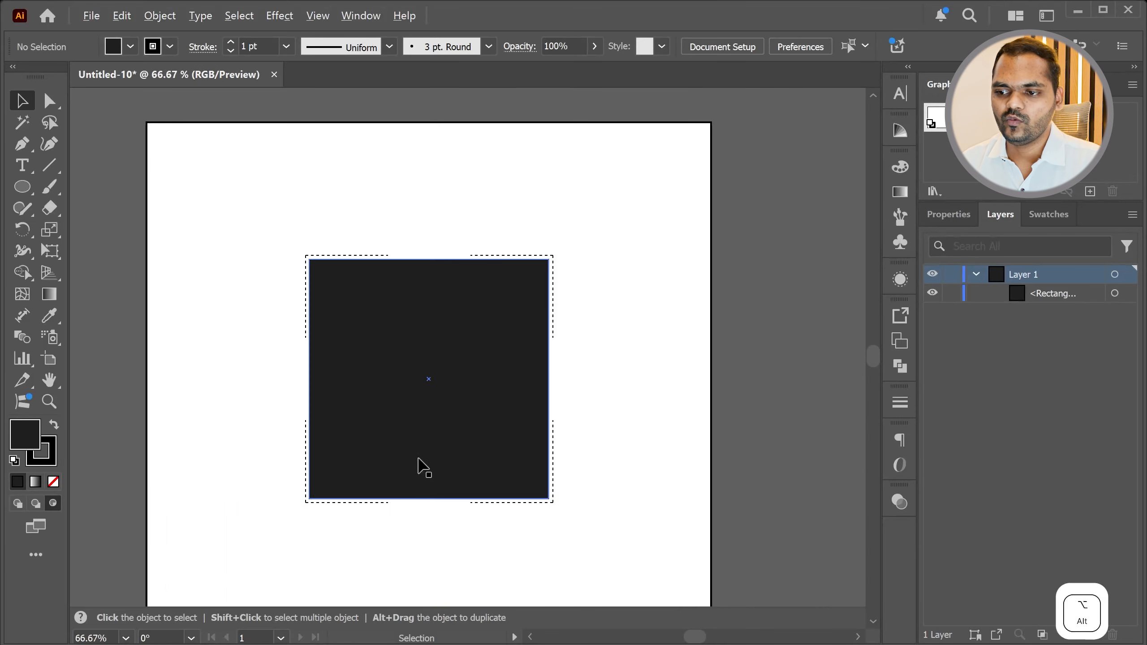
pyautogui.scroll(1, 417, 459)
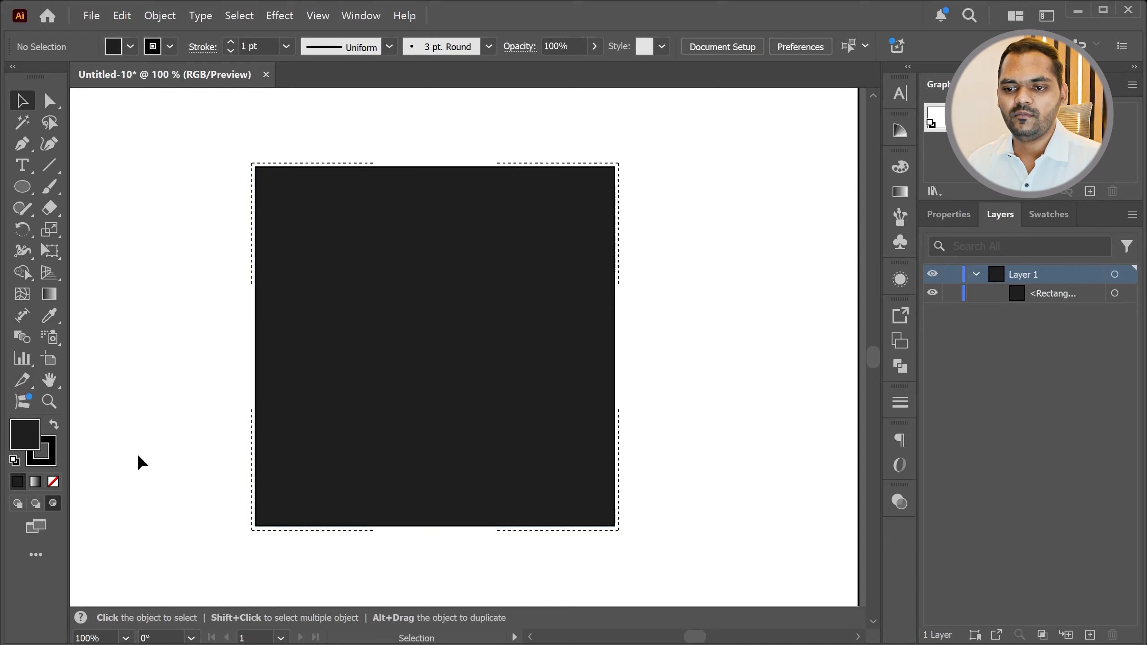
# - Set the fill to bright blue and draw a circle inside the square, extending across its left edge
pyautogui.click(32, 192)
pyautogui.doubleClick(30, 445)
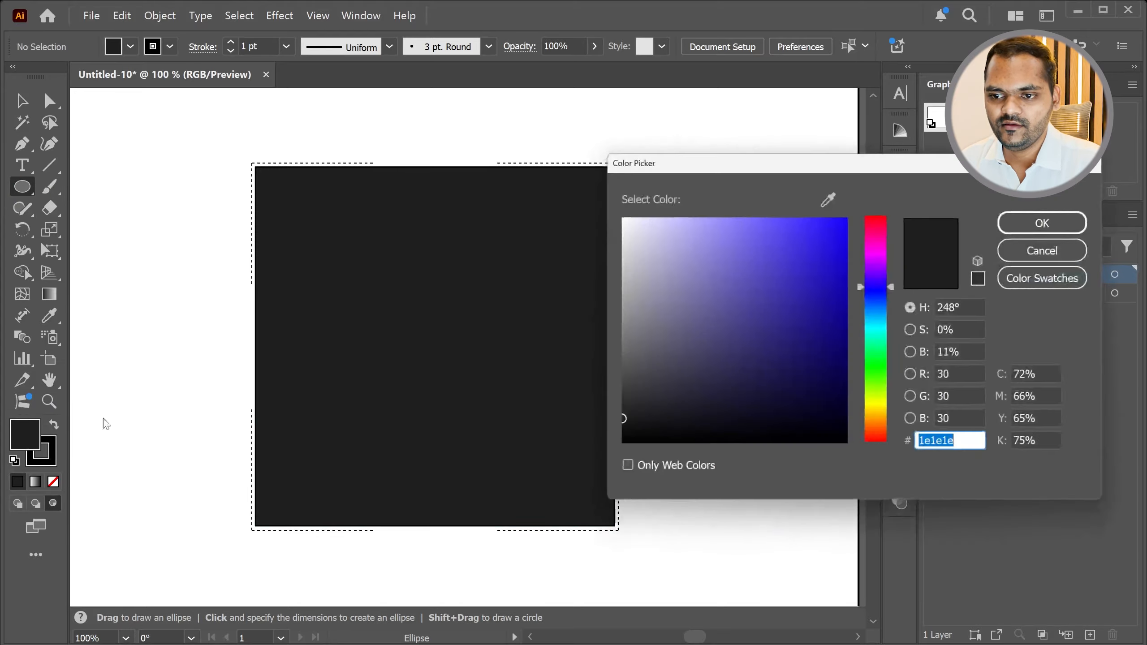
pyautogui.write('5548cc')
pyautogui.moveTo(778, 259); pyautogui.dragTo(848, 232)
pyautogui.click(1044, 222)
pyautogui.moveTo(181, 287); pyautogui.dragTo(309, 462)
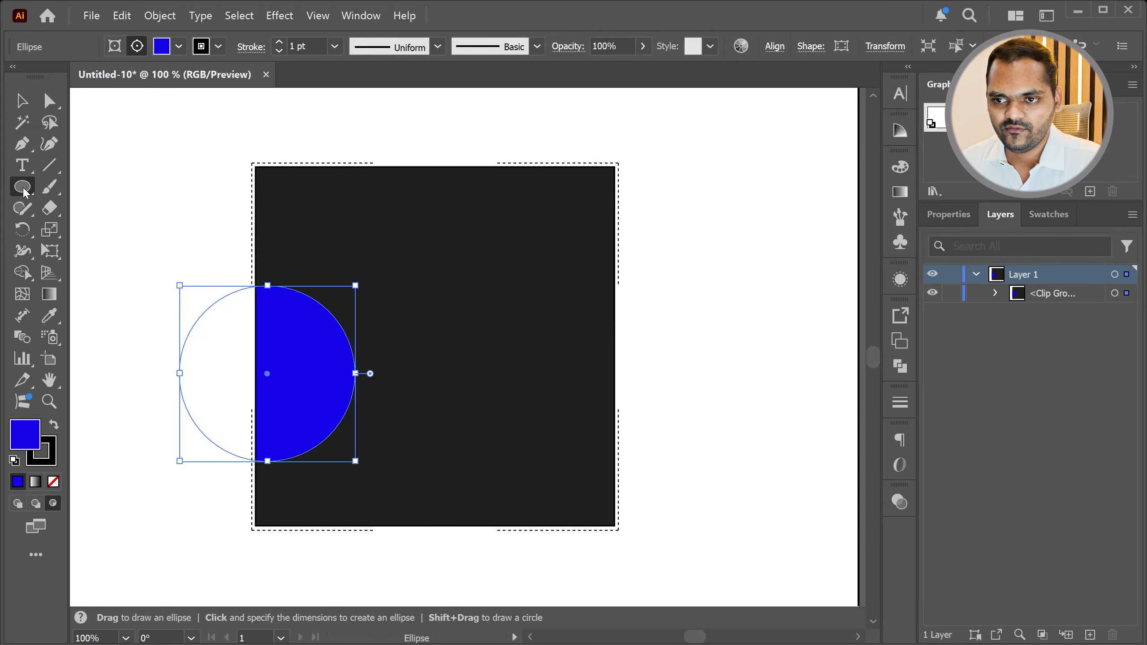
# - Change the clipped circle's fill to bright green (#00e805) and draw a second circle inside the square, extending across its right edge
pyautogui.click(21, 101)
pyautogui.doubleClick(26, 431)
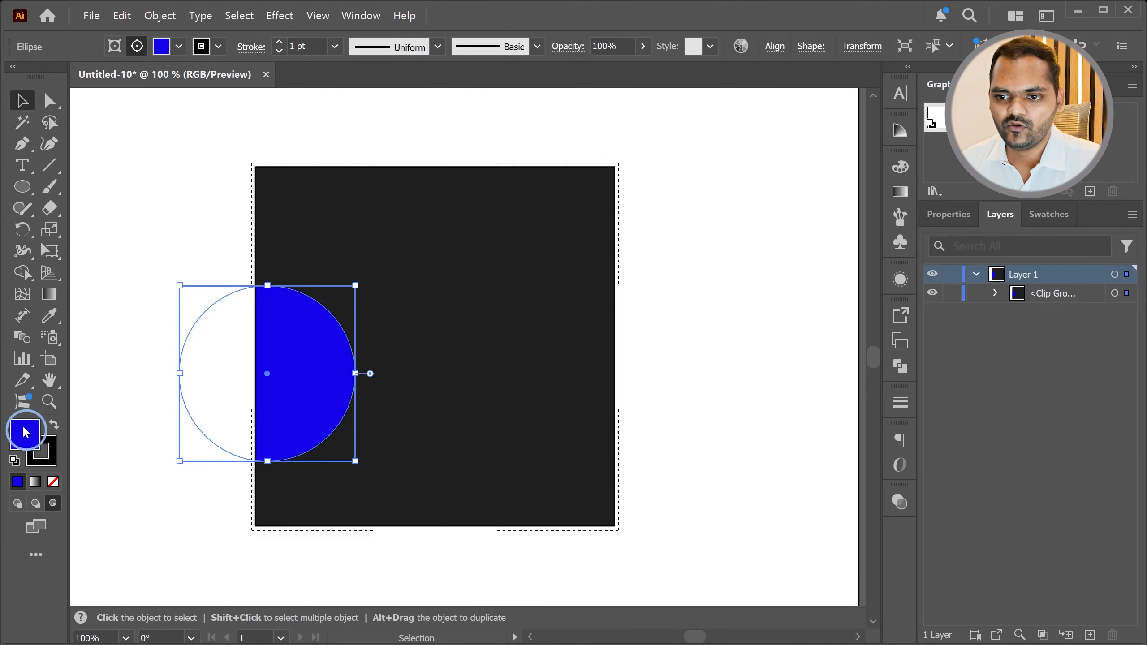
pyautogui.moveTo(876, 330); pyautogui.dragTo(875, 366)
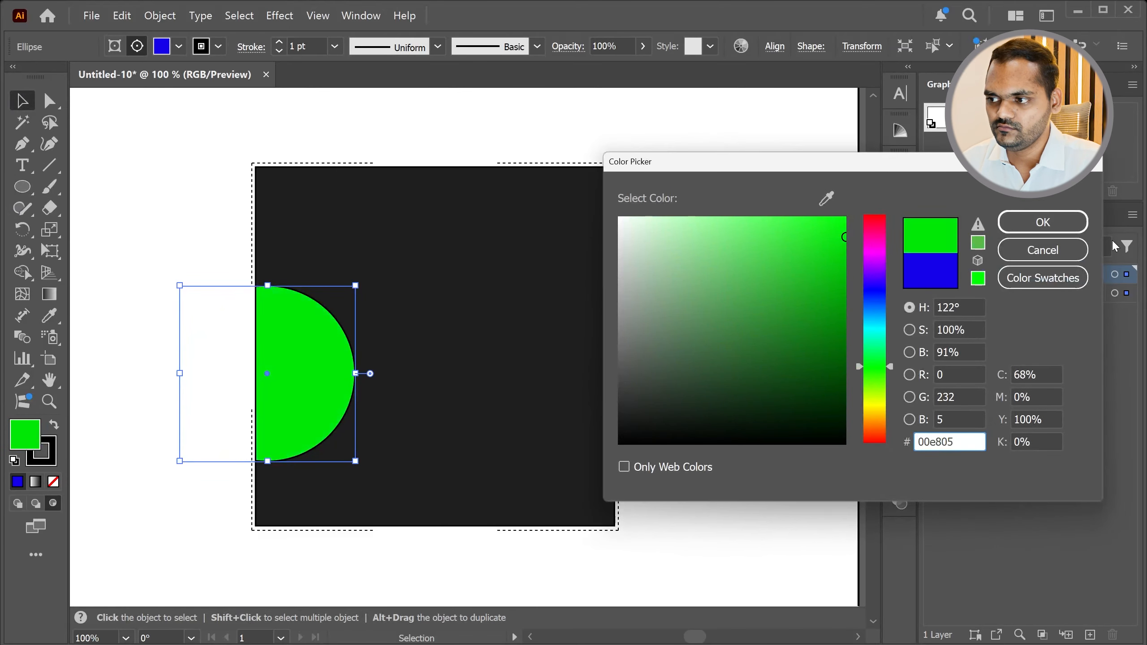
pyautogui.click(1043, 222)
pyautogui.click(160, 226)
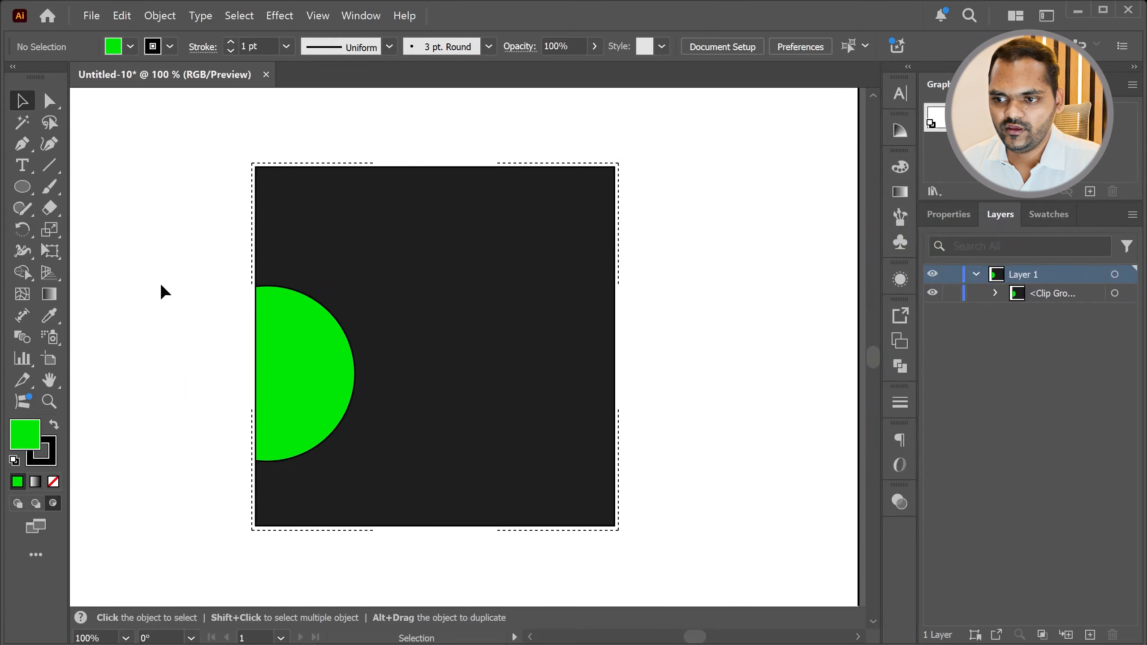
pyautogui.click(22, 187)
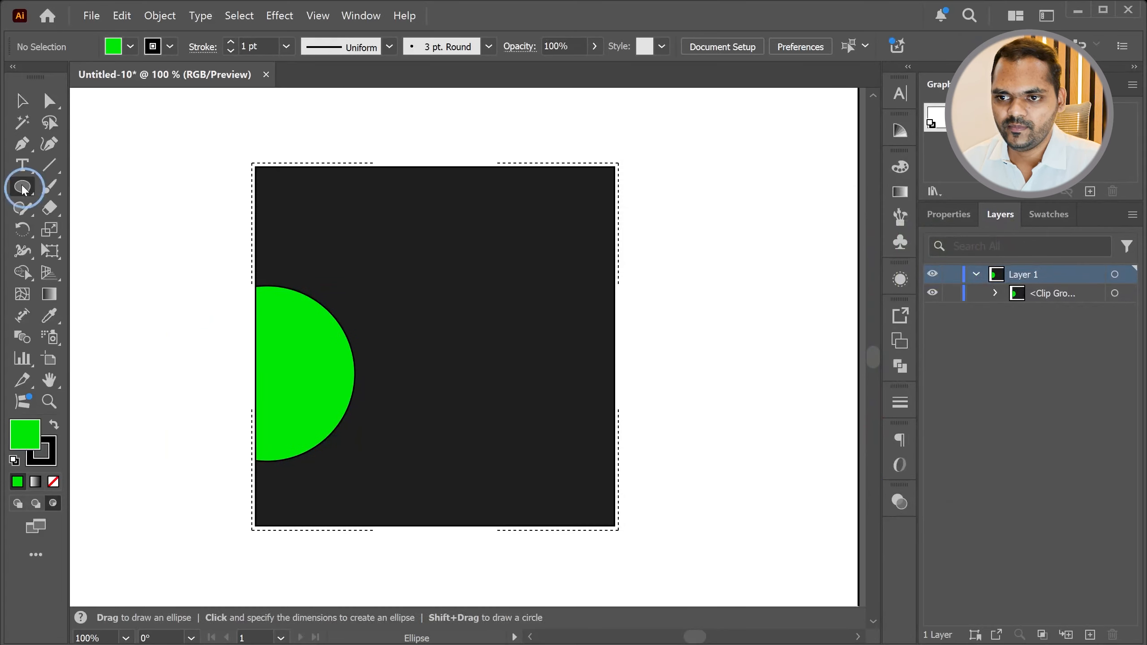
pyautogui.moveTo(649, 263); pyautogui.dragTo(560, 434)
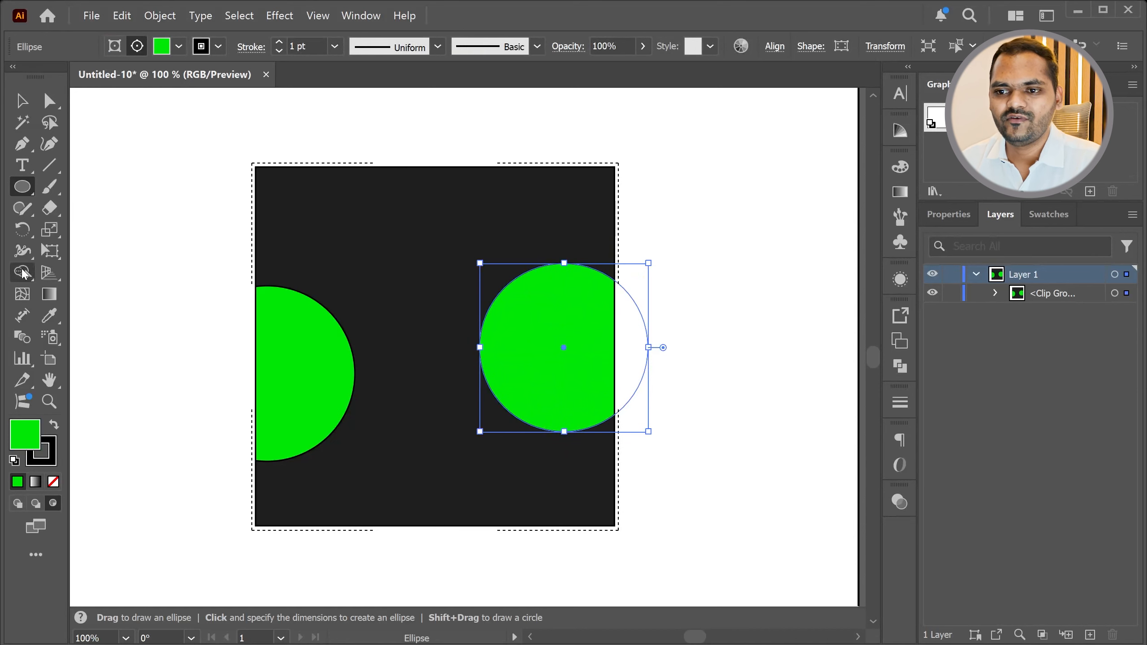
# - Add the text "ABCD" inside the upper part of the square and scale it up proportionally
pyautogui.click(21, 167)
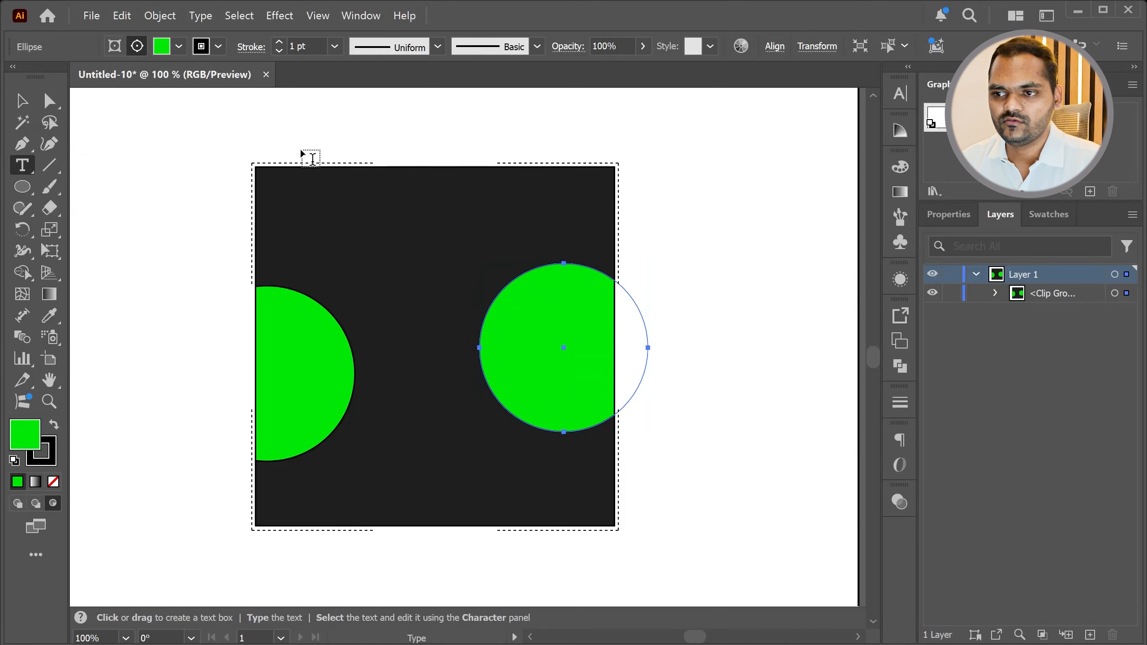
pyautogui.click(300, 190)
pyautogui.write('A')
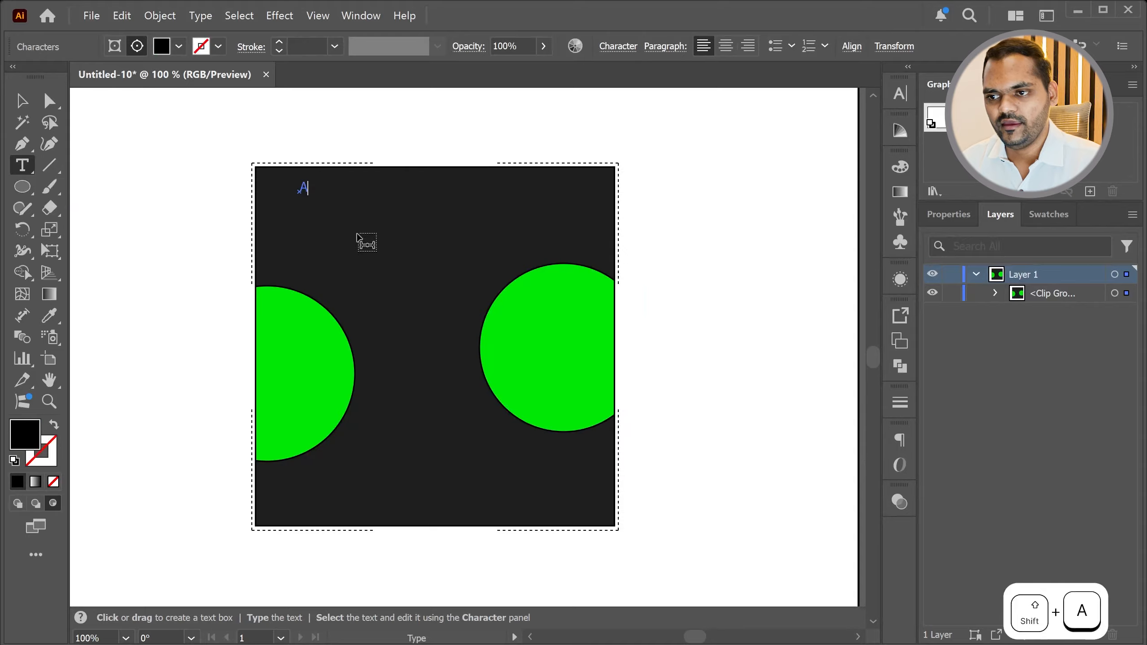
pyautogui.write('BC')
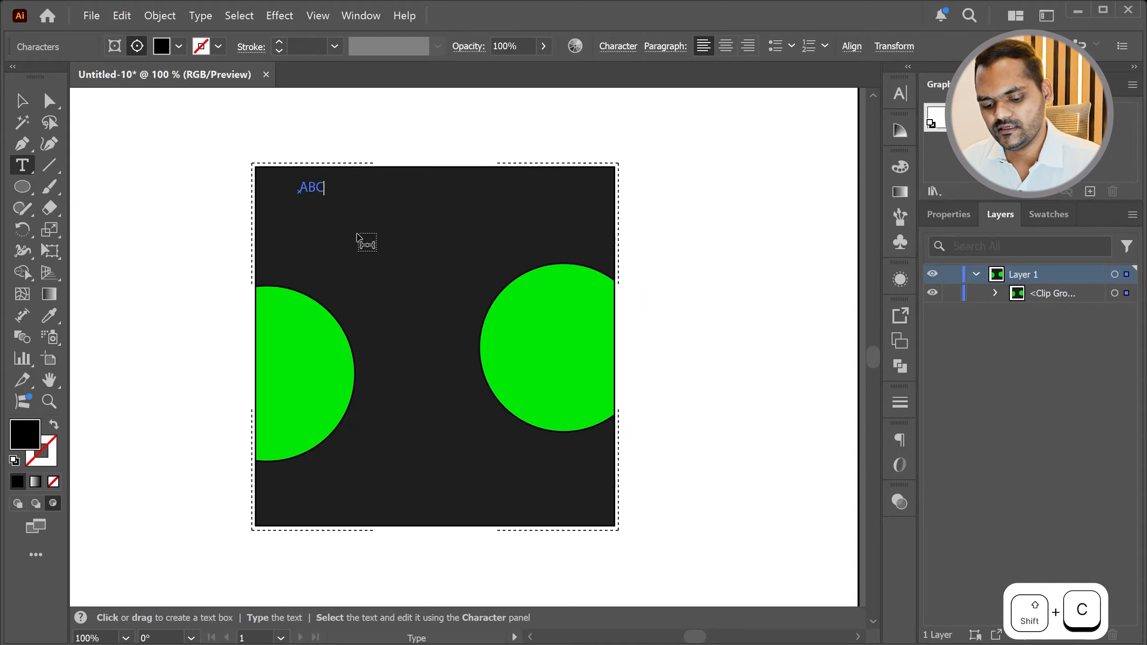
pyautogui.write('D')
pyautogui.press('Escape')
pyautogui.moveTo(334, 195); pyautogui.dragTo(463, 323)
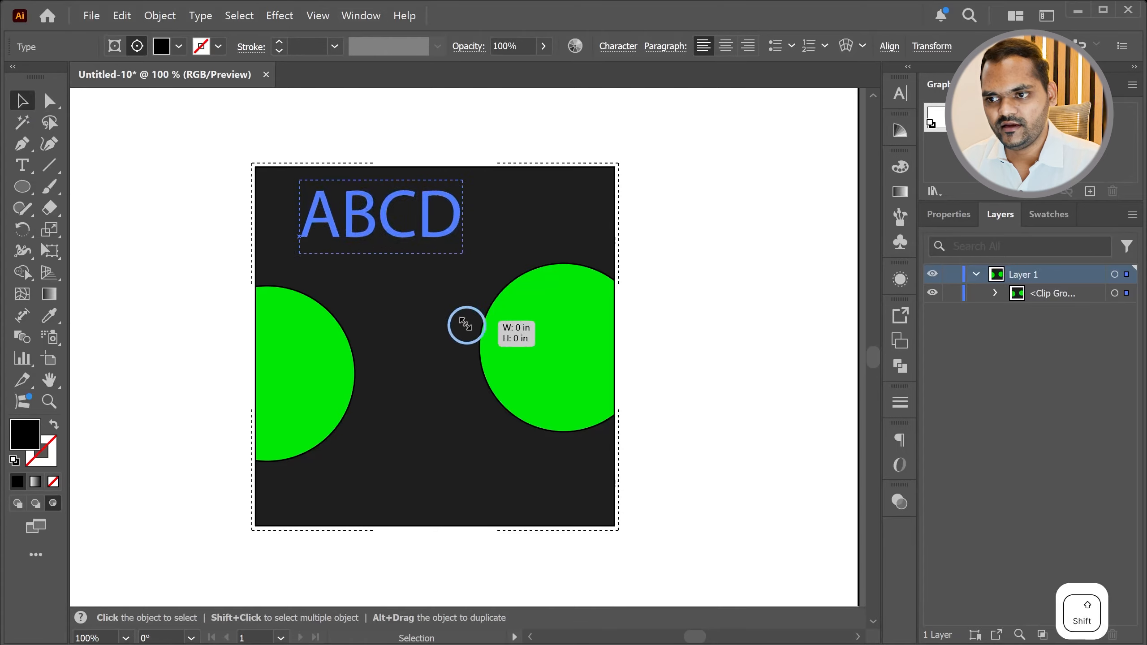
# - Isolate the clip group and set the fill of the whole ABCD text to bright yellow
pyautogui.doubleClick(362, 203)
pyautogui.doubleClick(358, 211)
pyautogui.keyDown('ctrl'); pyautogui.click(357, 212); pyautogui.keyUp('ctrl')
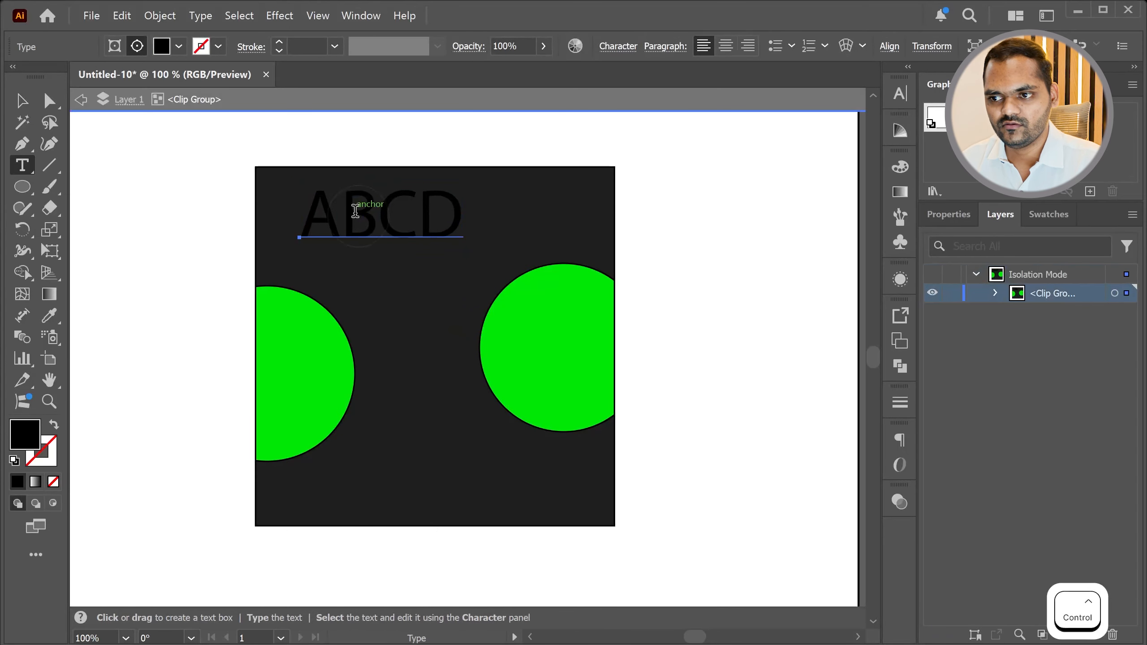
pyautogui.hotkey('ctrl', 'a')
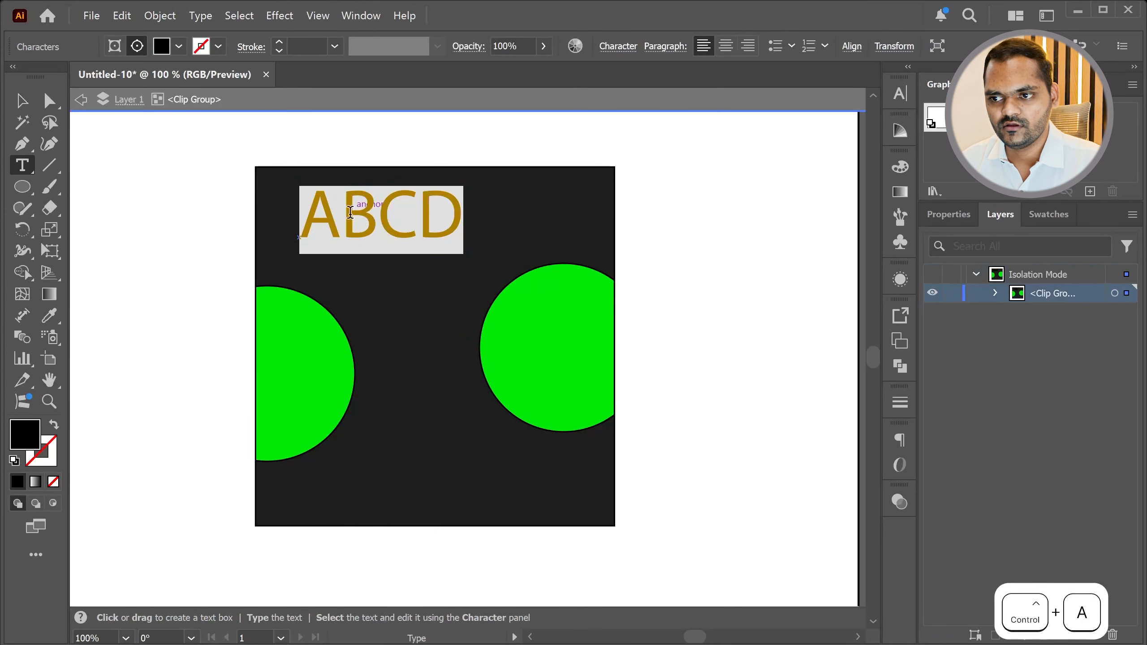
pyautogui.doubleClick(24, 429)
pyautogui.click(875, 406)
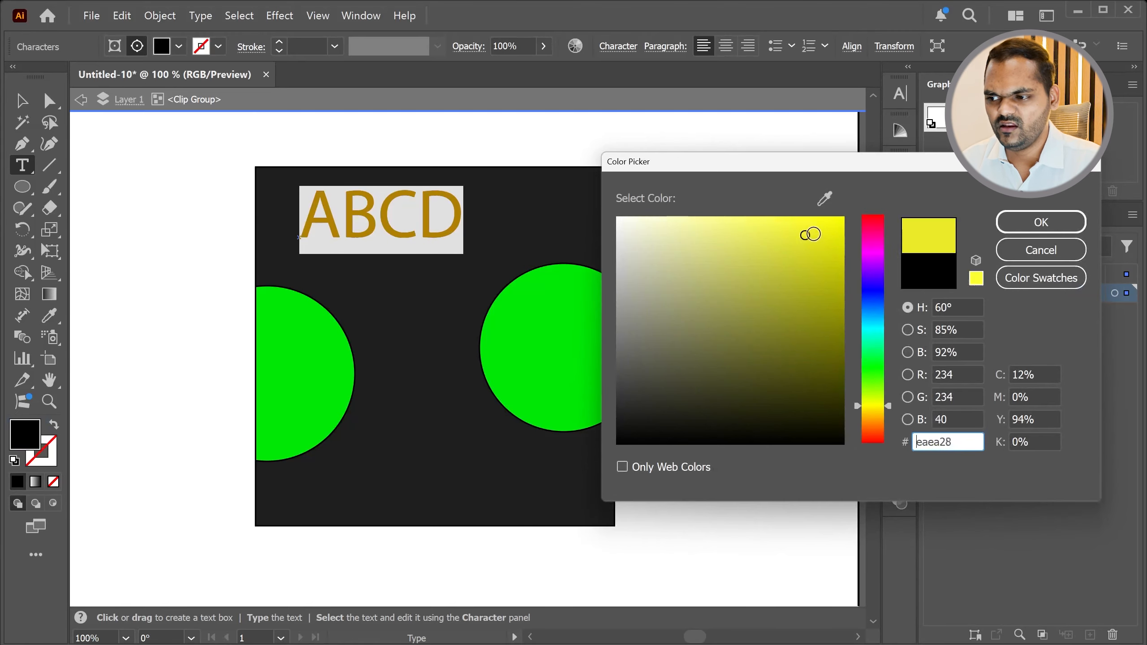
pyautogui.moveTo(808, 233); pyautogui.dragTo(847, 214)
pyautogui.click(1040, 221)
pyautogui.click(21, 101)
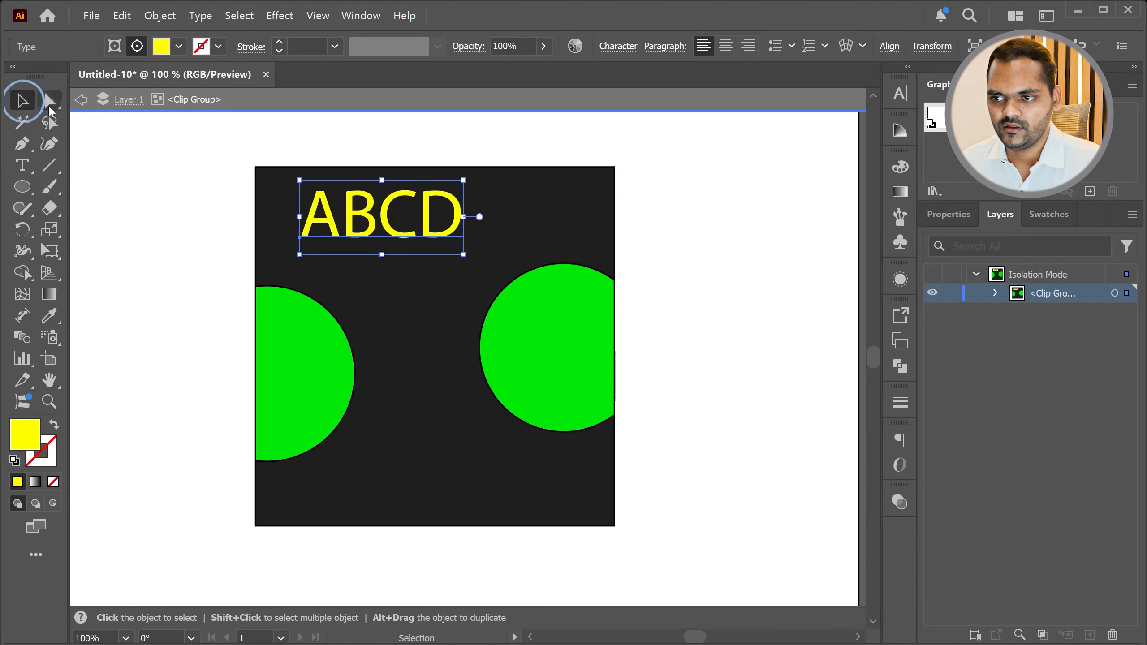
# - Enlarge the ABCD text so it extends past the square's top edge, and exit isolation mode
pyautogui.moveTo(463, 178); pyautogui.dragTo(597, 132)
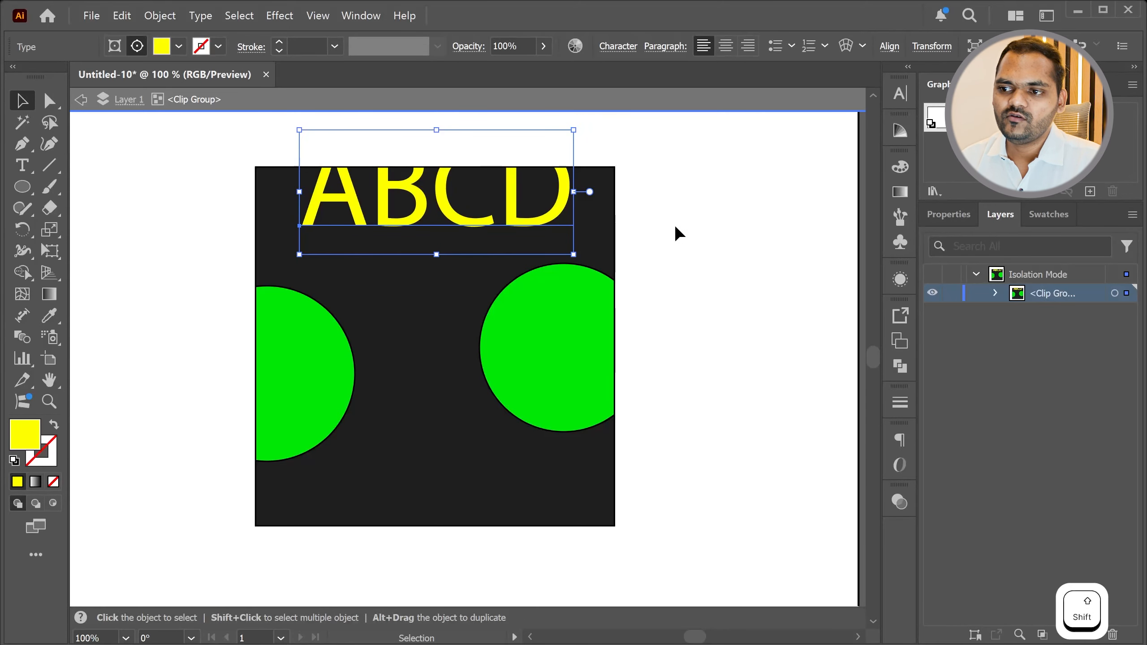
pyautogui.click(675, 229)
pyautogui.scroll(-1, 282, 366)
pyautogui.scroll(2, 384, 305)
pyautogui.scroll(-1, 388, 311)
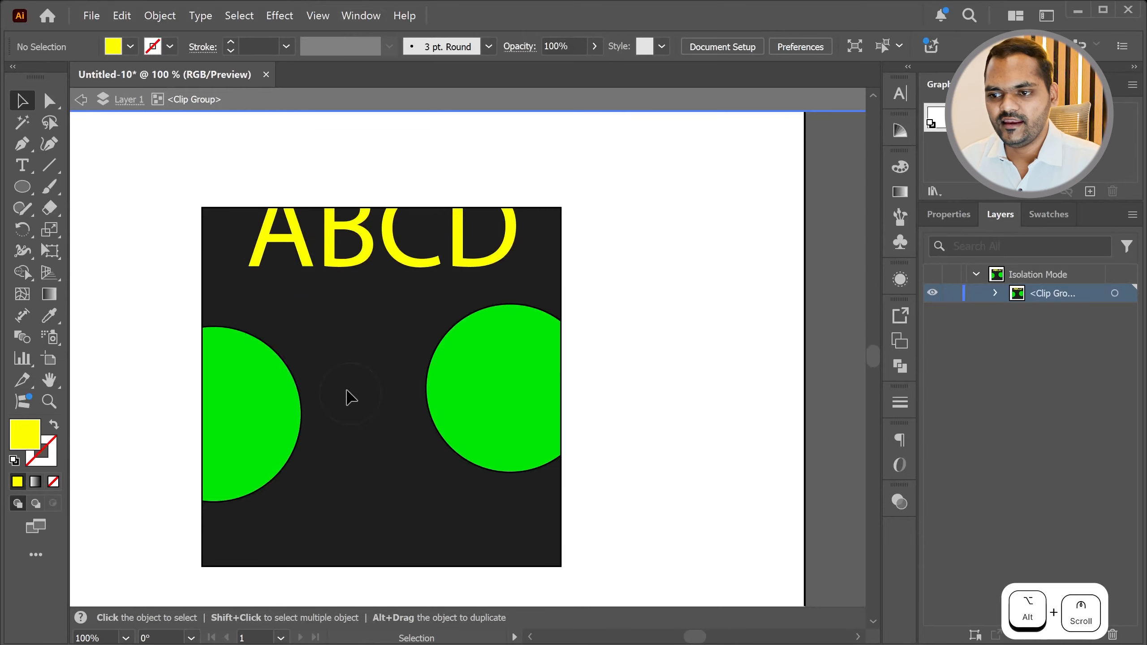
pyautogui.scroll(-1, 346, 390)
pyautogui.doubleClick(210, 279)
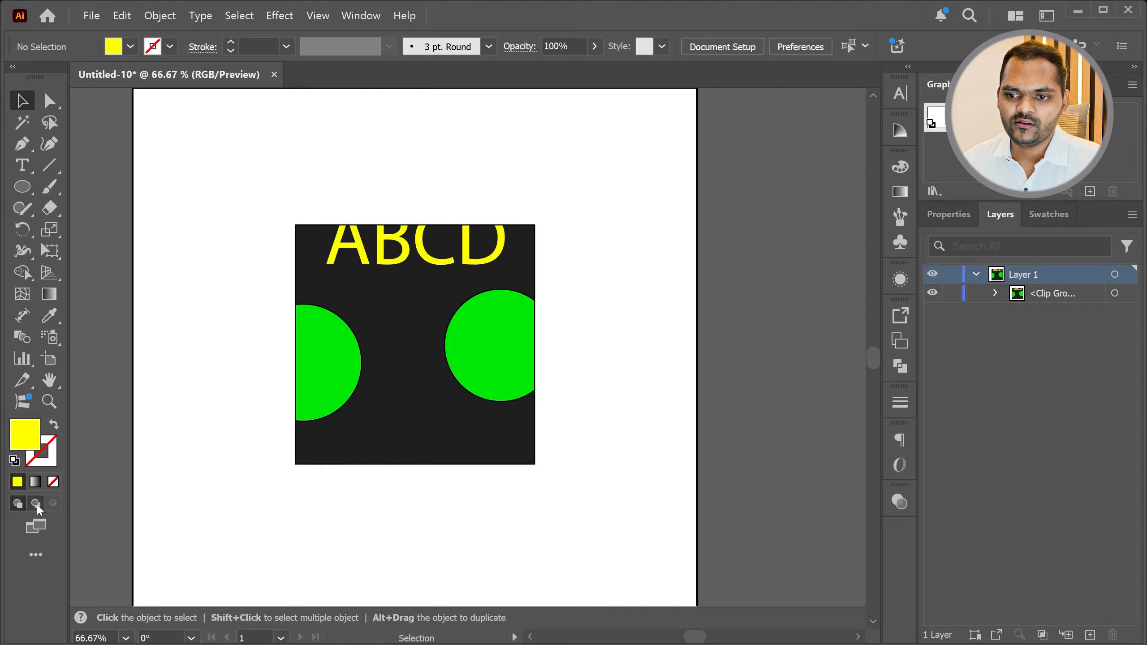
# - Within the isolated clip group, reposition the ABCD text, the right green circle and the clipping square separately, and exit isolation mode
pyautogui.moveTo(564, 484); pyautogui.dragTo(565, 485)
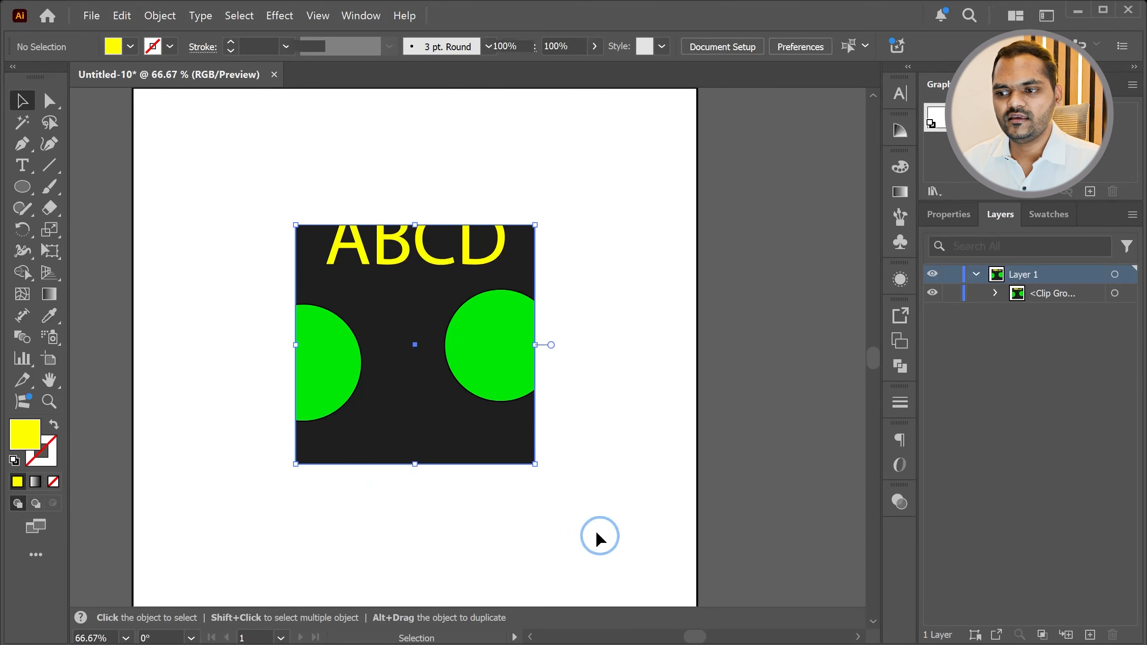
pyautogui.click(563, 495)
pyautogui.click(386, 252)
pyautogui.doubleClick(387, 252)
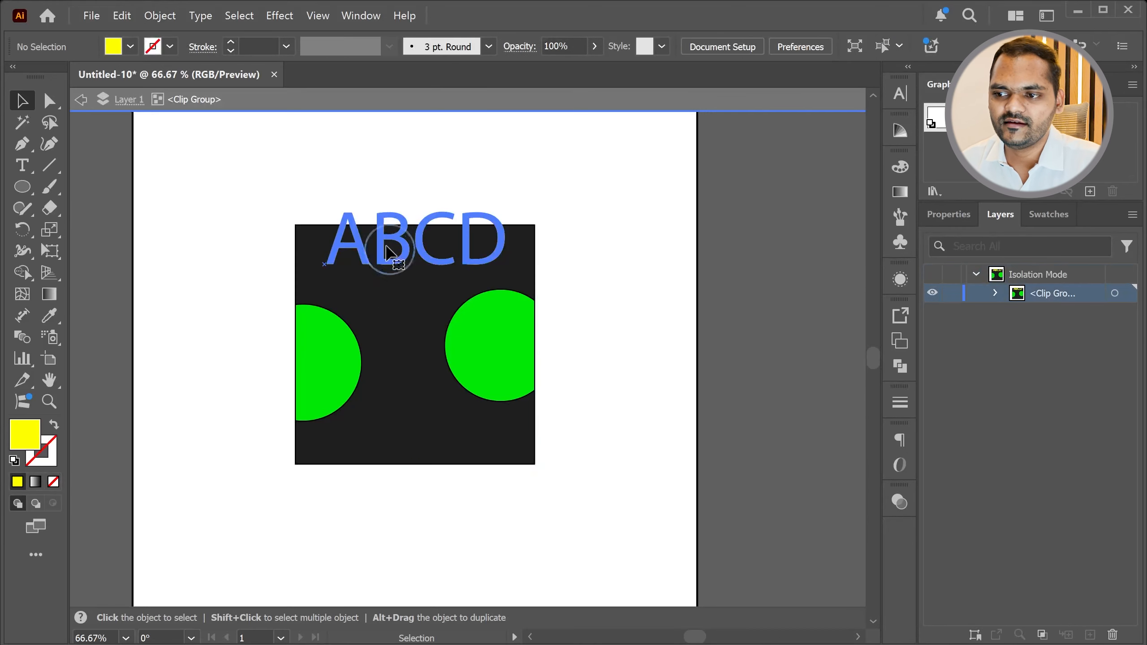
pyautogui.moveTo(383, 239); pyautogui.dragTo(591, 289)
pyautogui.moveTo(473, 344); pyautogui.dragTo(430, 425)
pyautogui.moveTo(529, 328); pyautogui.dragTo(707, 280)
pyautogui.doubleClick(104, 314)
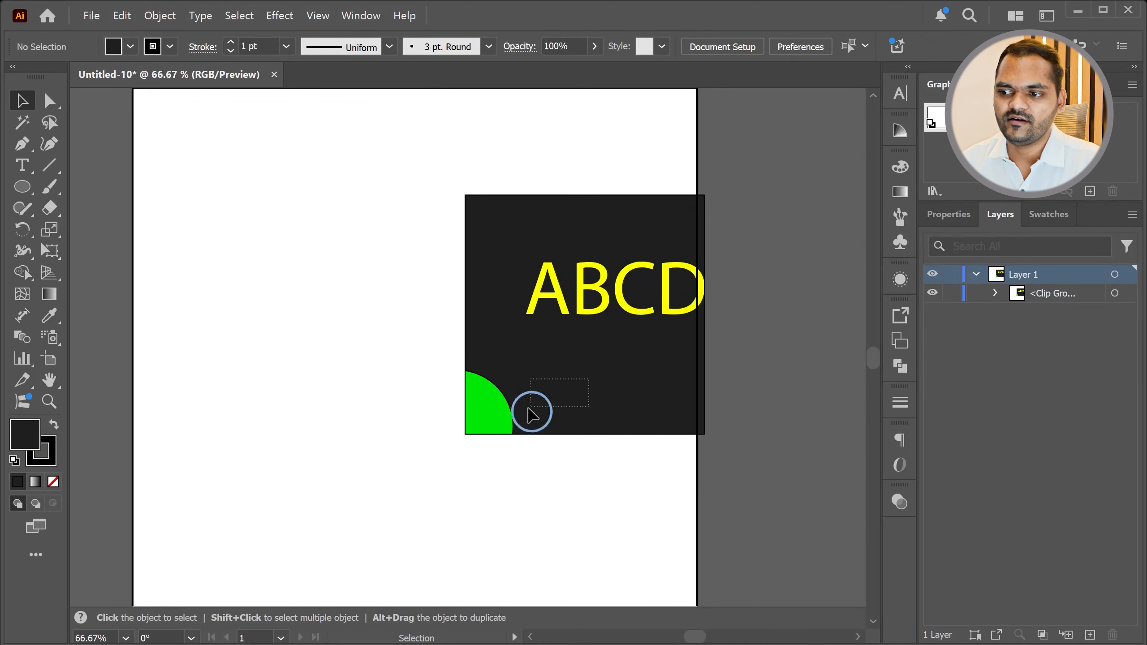
# - Move the whole clip group back to the middle of the artboard and open it in isolation mode
pyautogui.click(512, 379)
pyautogui.moveTo(503, 414); pyautogui.dragTo(342, 413)
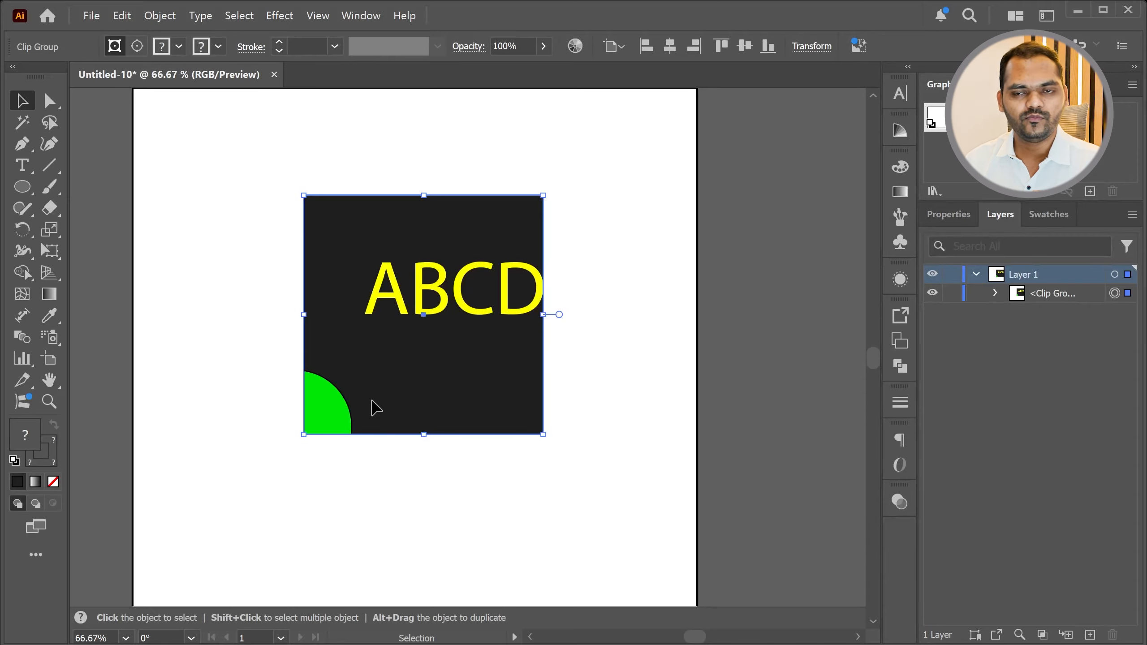
pyautogui.click(392, 365)
pyautogui.click(402, 345)
pyautogui.doubleClick(418, 298)
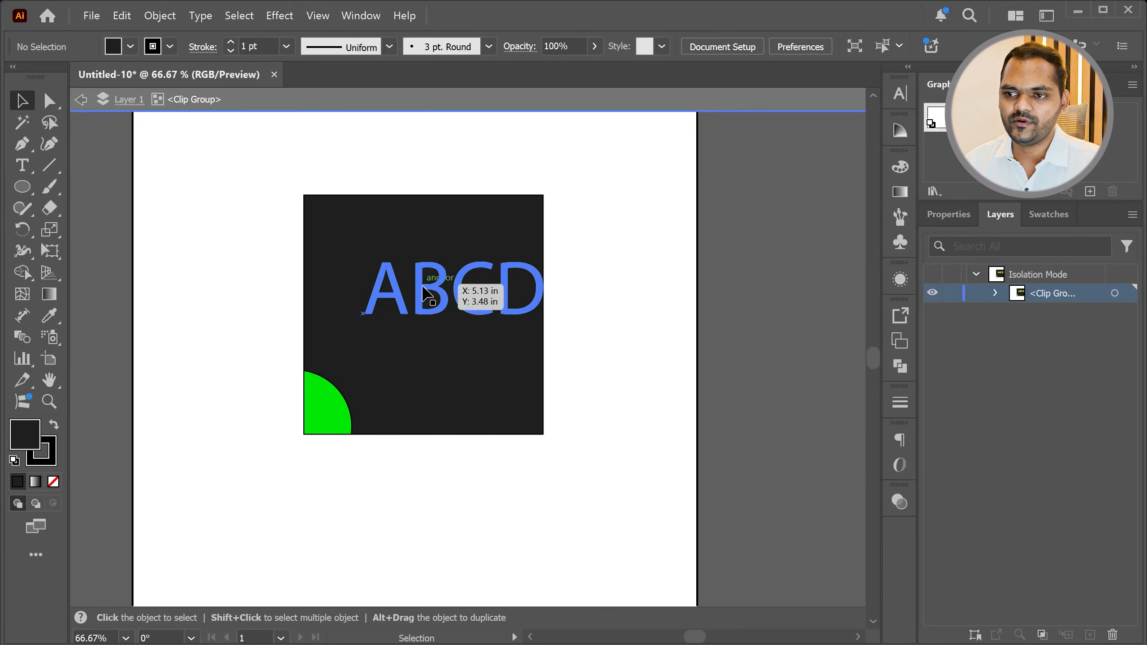
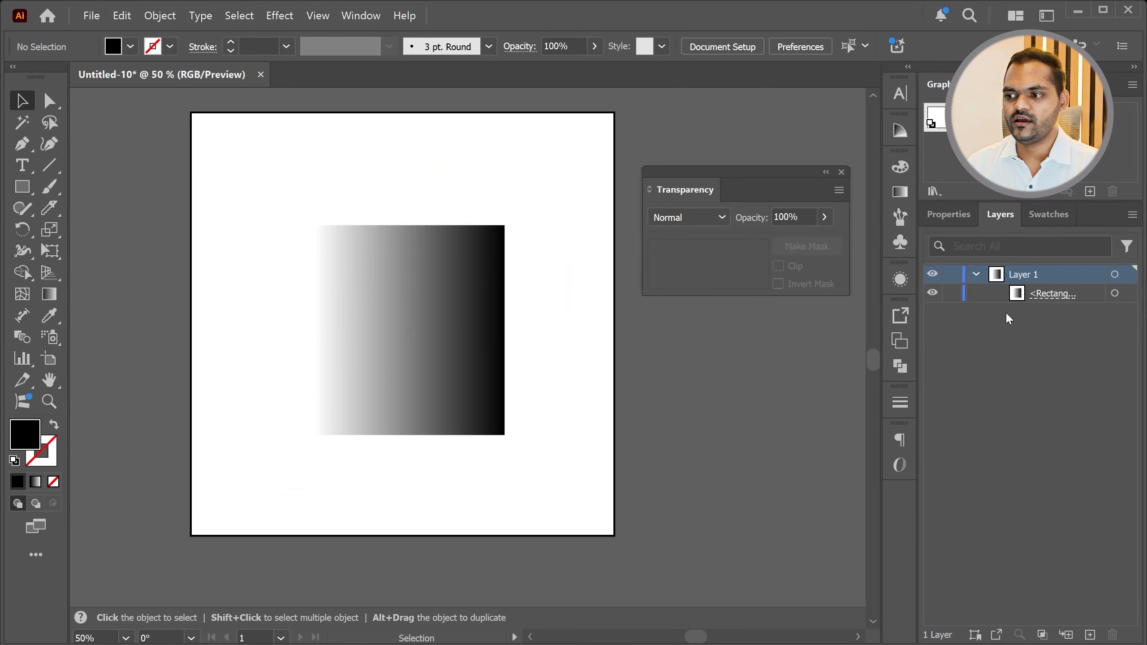
# - Set the masked rectangle's fill to bright green (#00ff18) and move it slightly upward together with its opacity mask
pyautogui.click(420, 299)
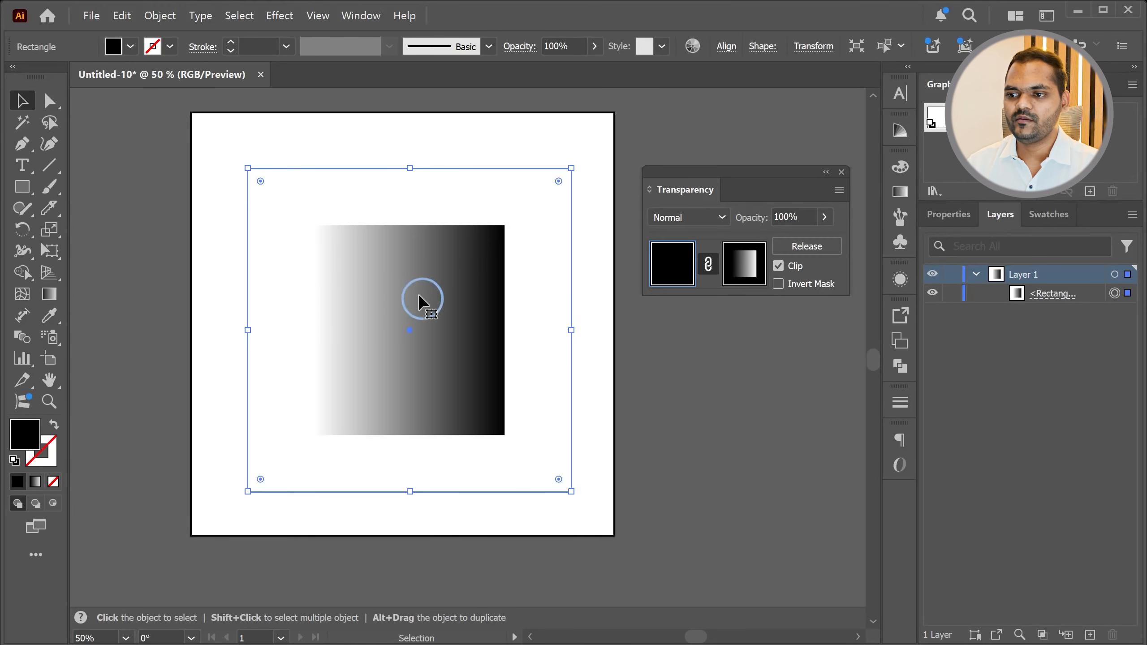
pyautogui.click(666, 270)
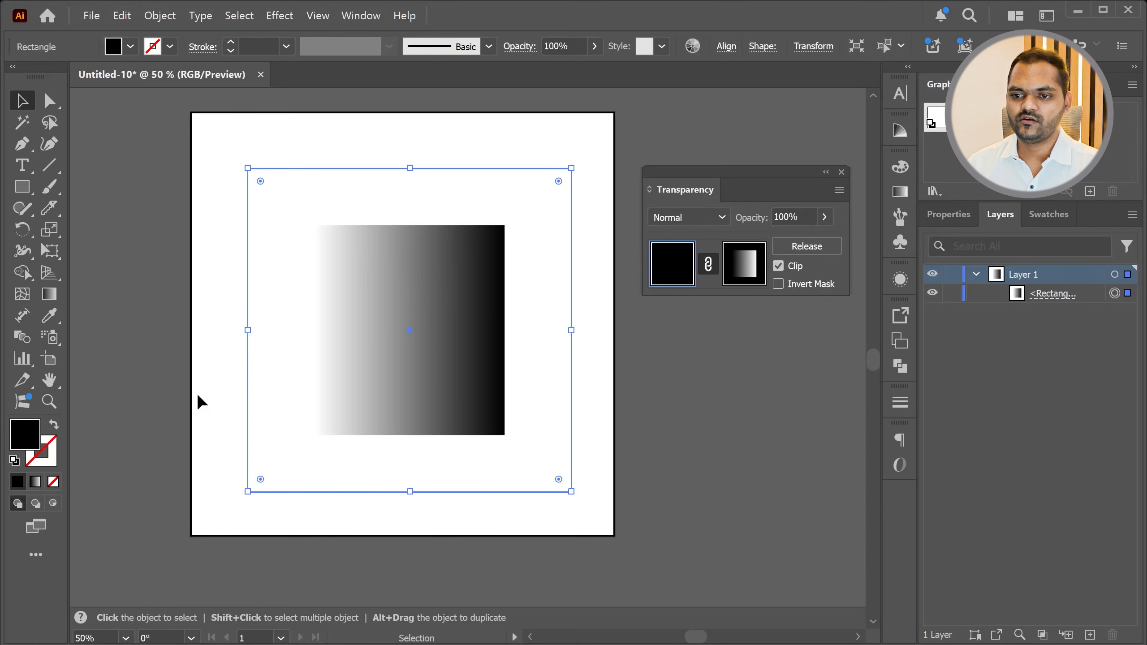
pyautogui.doubleClick(23, 432)
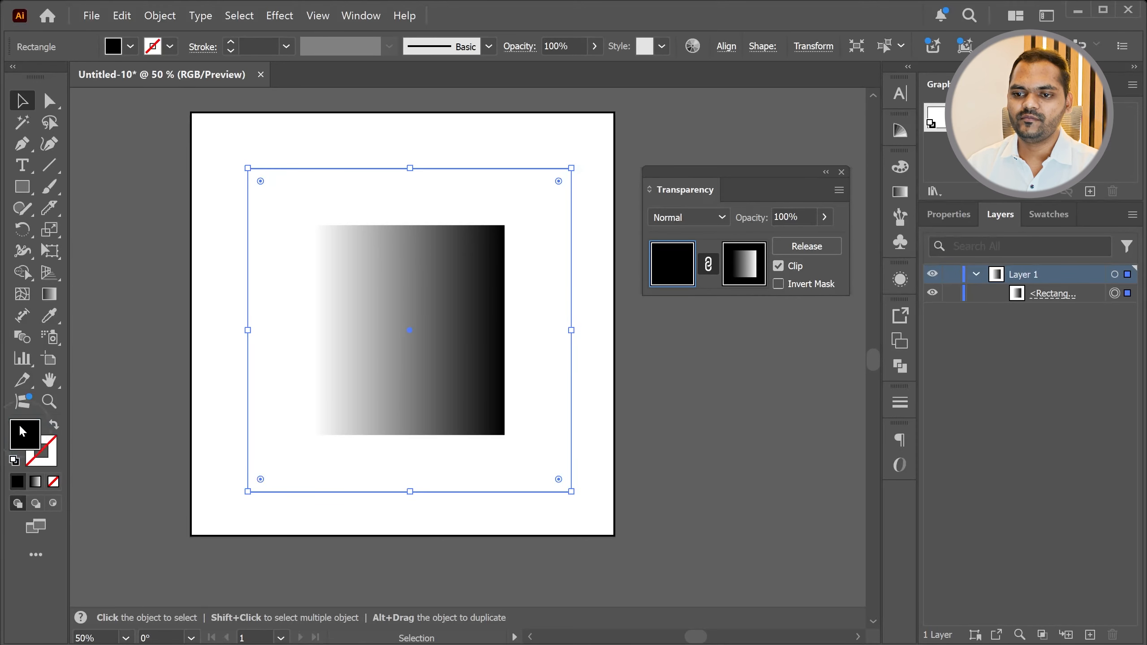
pyautogui.moveTo(851, 291); pyautogui.dragTo(851, 363)
pyautogui.click(1031, 222)
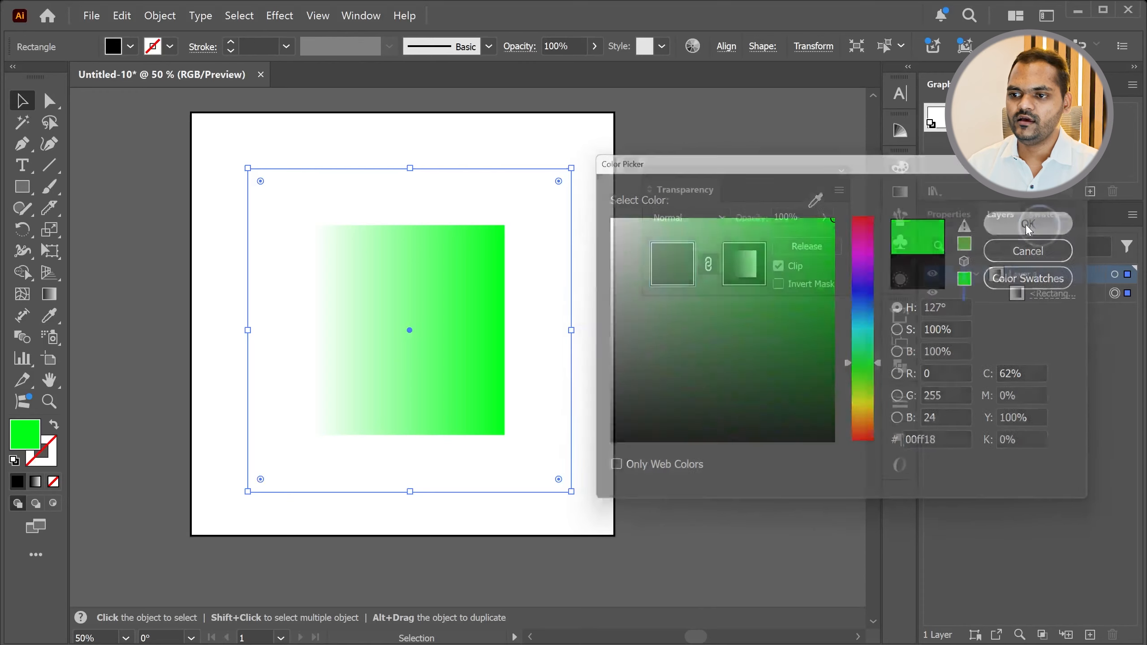
pyautogui.click(673, 461)
pyautogui.click(408, 352)
pyautogui.moveTo(448, 367); pyautogui.dragTo(445, 347)
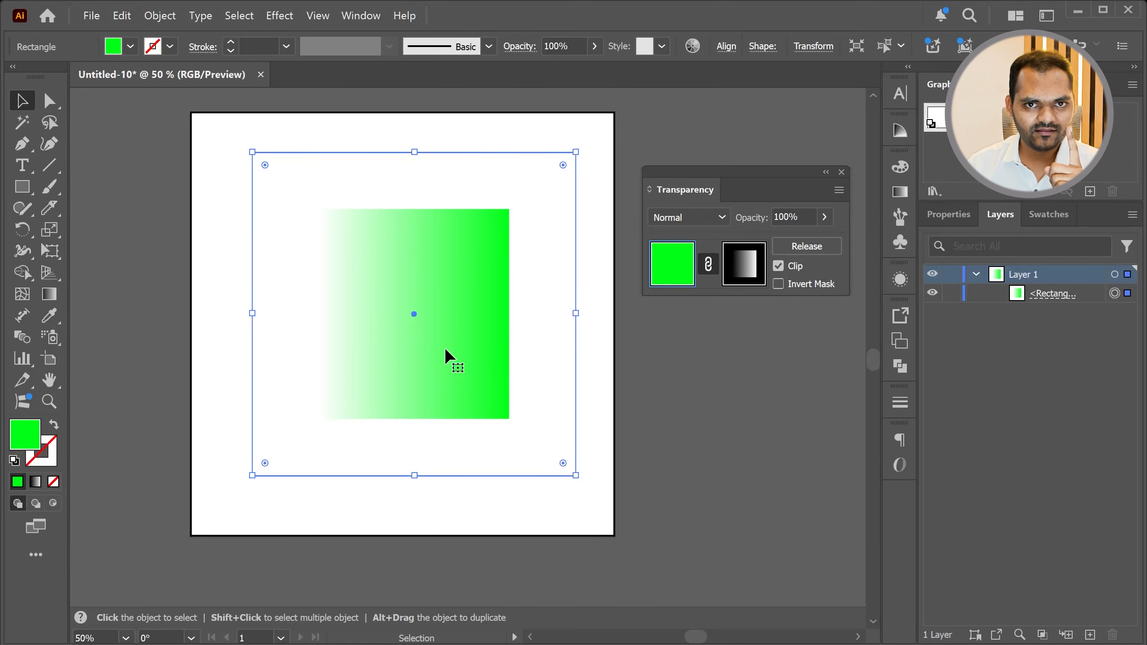
# - Edit the opacity mask and stretch its gradient rectangle beyond all four sides of the green square
pyautogui.click(758, 273)
pyautogui.moveTo(509, 315); pyautogui.dragTo(600, 315)
pyautogui.moveTo(320, 313); pyautogui.dragTo(172, 315)
pyautogui.moveTo(388, 425); pyautogui.dragTo(385, 503)
pyautogui.moveTo(385, 208); pyautogui.dragTo(401, 135)
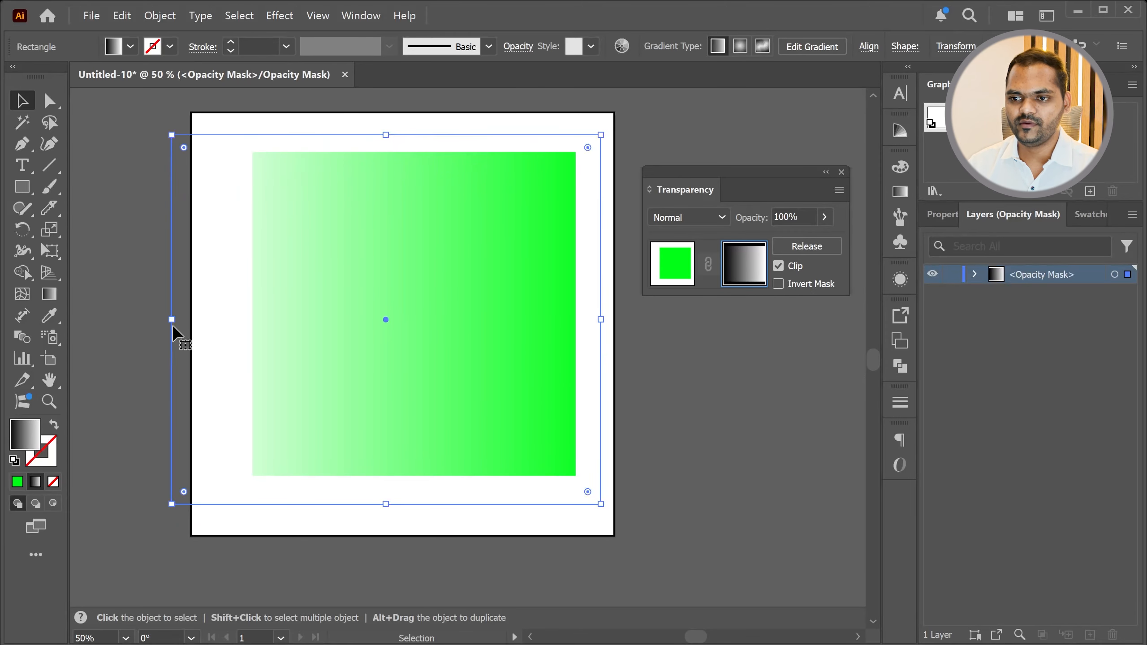
pyautogui.moveTo(172, 320); pyautogui.dragTo(211, 320)
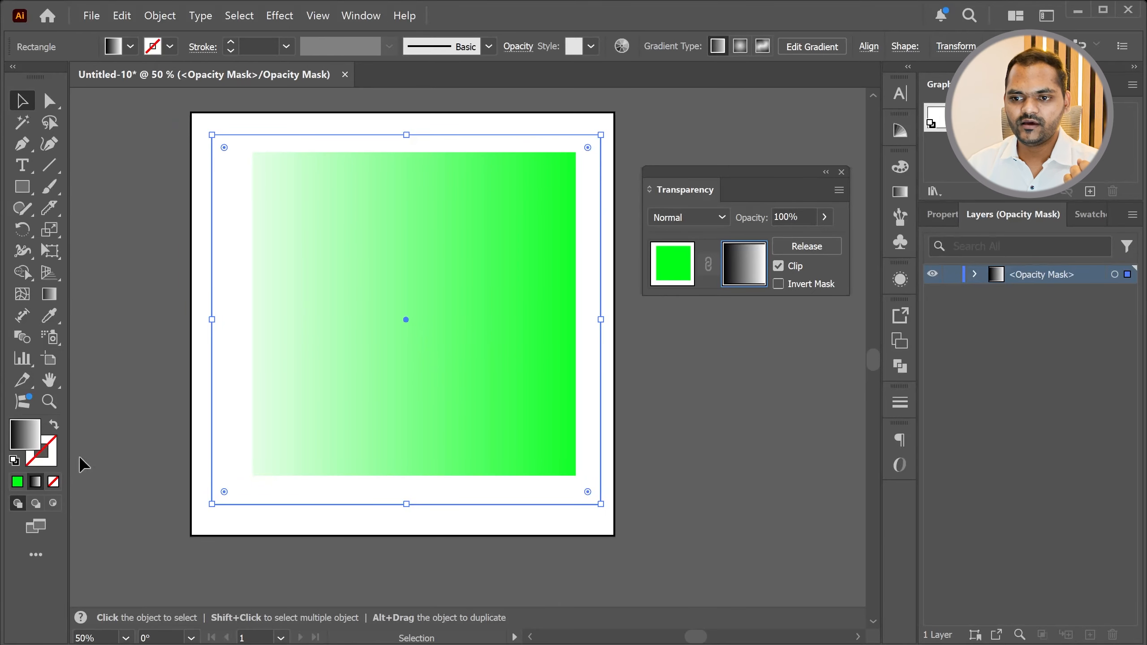
# - Try different solid grey and pink fill colors on the opacity mask's rectangle
pyautogui.doubleClick(28, 435)
pyautogui.moveTo(739, 257); pyautogui.dragTo(605, 216)
pyautogui.moveTo(685, 282)
pyautogui.mouseDown()
pyautogui.moveTo(608, 456)
pyautogui.moveTo(615, 428)
pyautogui.moveTo(587, 470)
pyautogui.moveTo(642, 334)
pyautogui.moveTo(640, 295)
pyautogui.moveTo(615, 264)
pyautogui.moveTo(637, 274)
pyautogui.moveTo(639, 331)
pyautogui.moveTo(622, 274)
pyautogui.moveTo(636, 313)
pyautogui.mouseUp()
pyautogui.moveTo(856, 334)
pyautogui.mouseDown()
pyautogui.moveTo(861, 225)
pyautogui.moveTo(850, 231)
pyautogui.mouseUp()
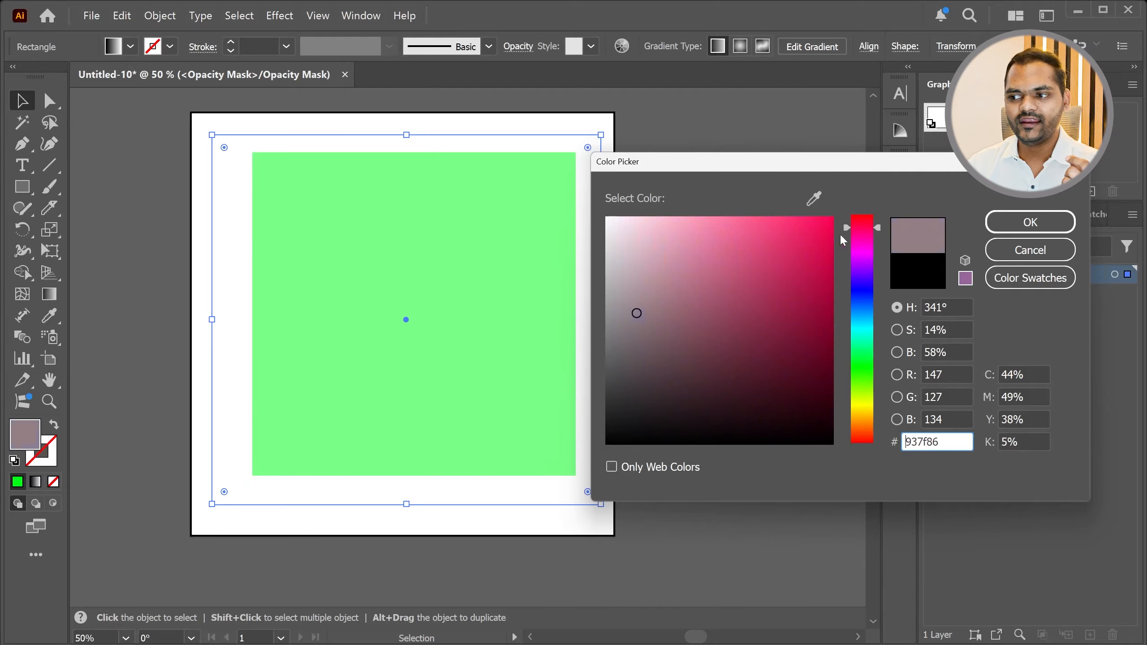
pyautogui.moveTo(748, 271); pyautogui.dragTo(813, 236)
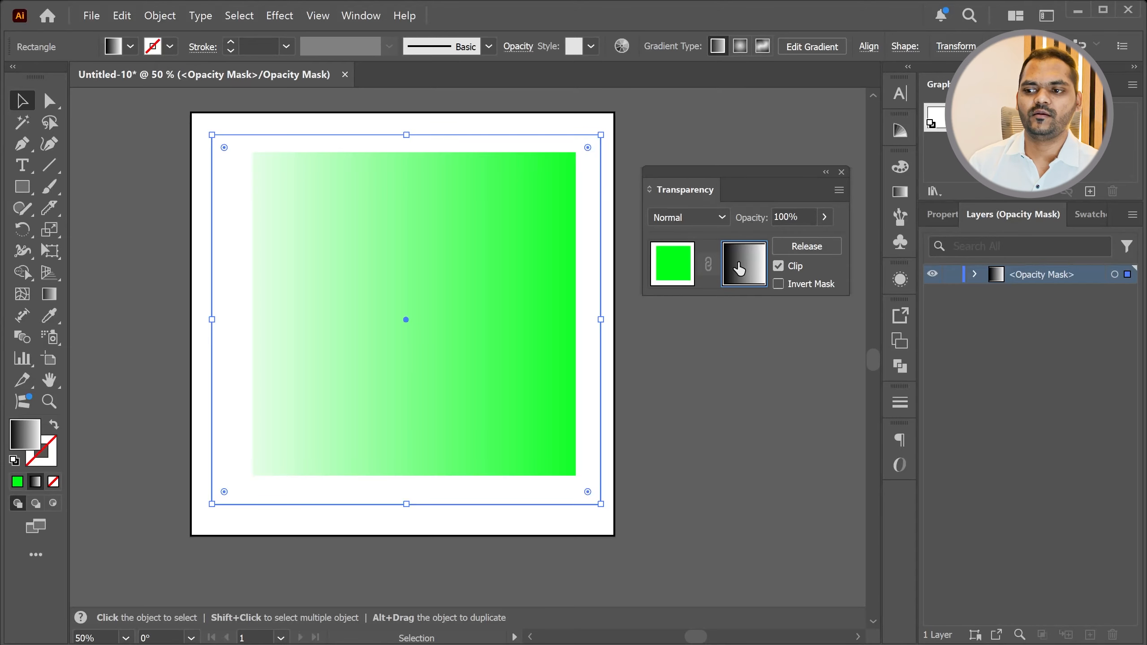
# - Undo the duplication of the gradient rectangle and remove the original from the opacity mask
pyautogui.click(681, 414)
pyautogui.hotkey('ctrl', 'z')
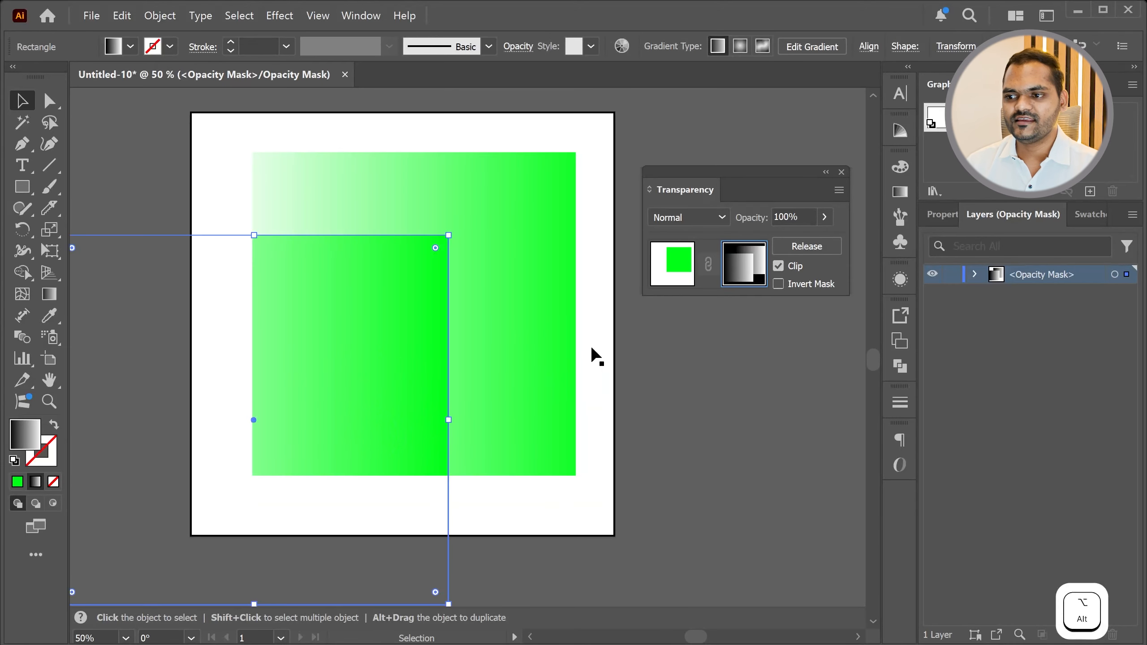
pyautogui.hotkey('ctrl', 'z')
pyautogui.hotkey('ctrl', 'z')
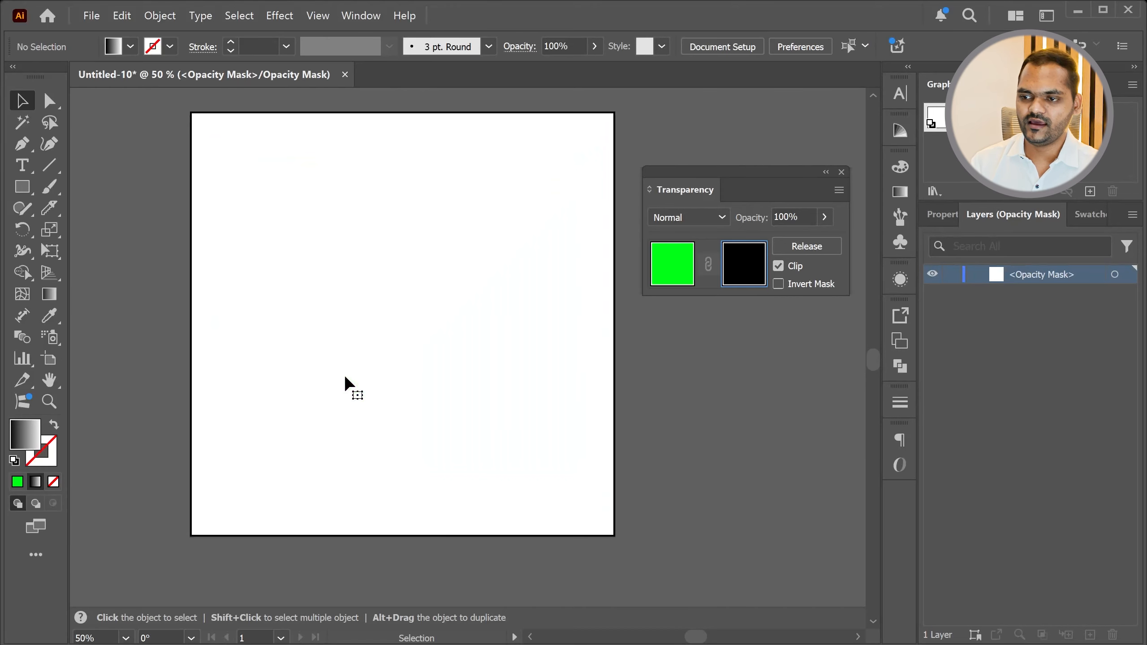
# - Switch to Chrome and open freepik.com in a new tab
pyautogui.hotkey('alt', 'Tab')
pyautogui.hotkey('alt', 'Tab')
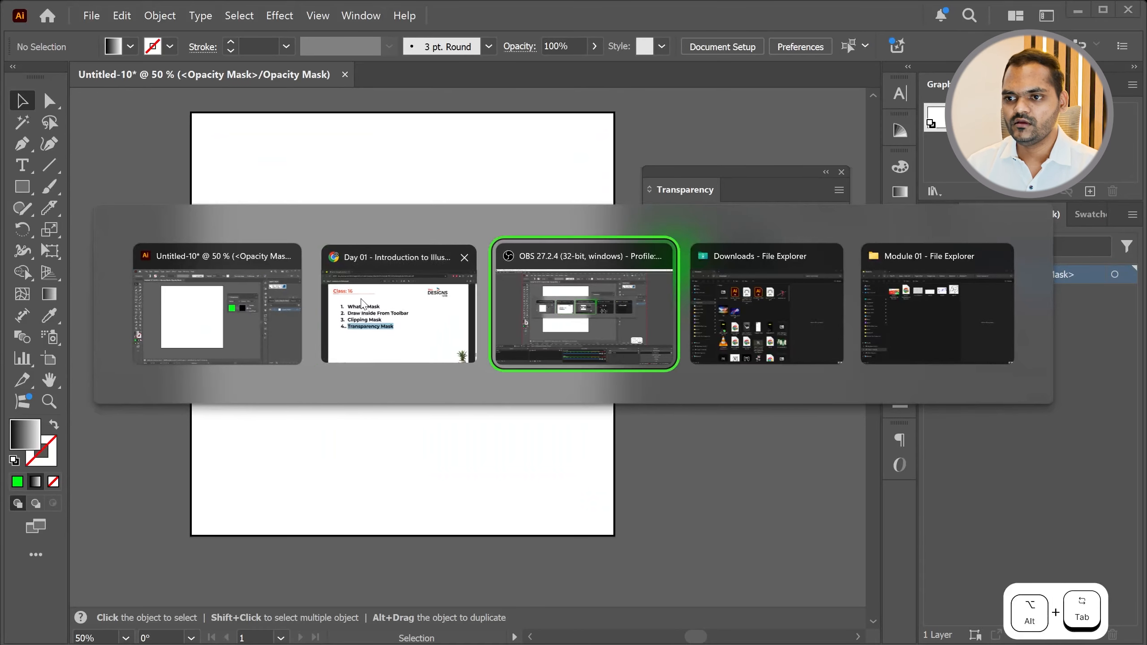
pyautogui.click(348, 364)
pyautogui.click(226, 13)
pyautogui.write('fr')
pyautogui.press('Return')
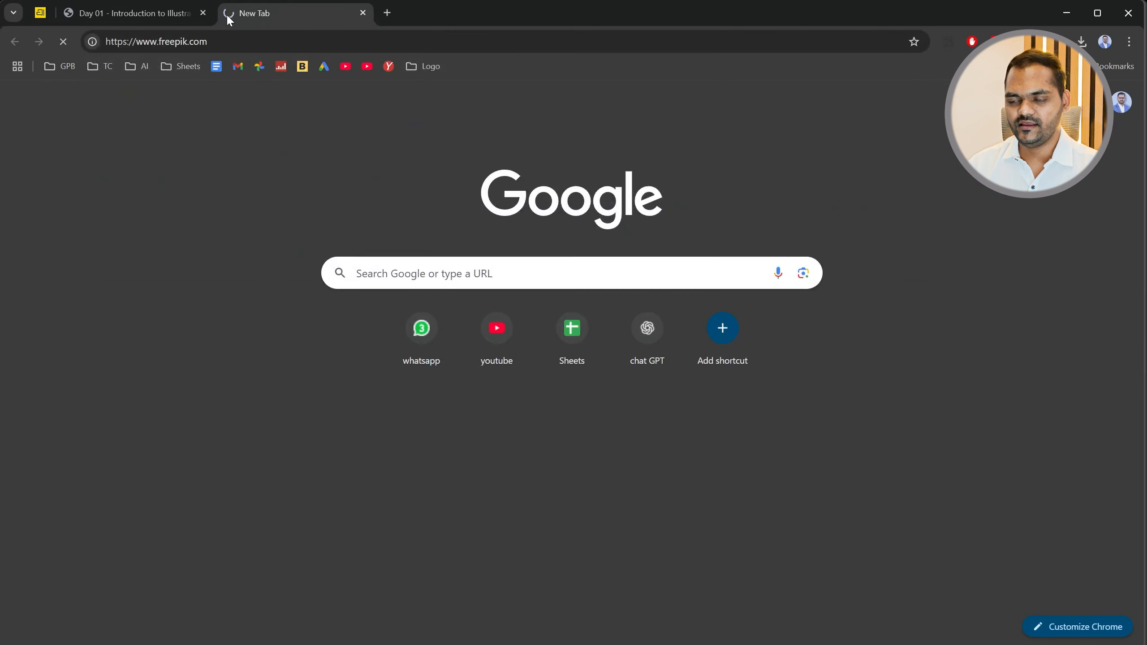
# - Search Freepik for "sport backgrun"
pyautogui.click(448, 88)
pyautogui.write('sp')
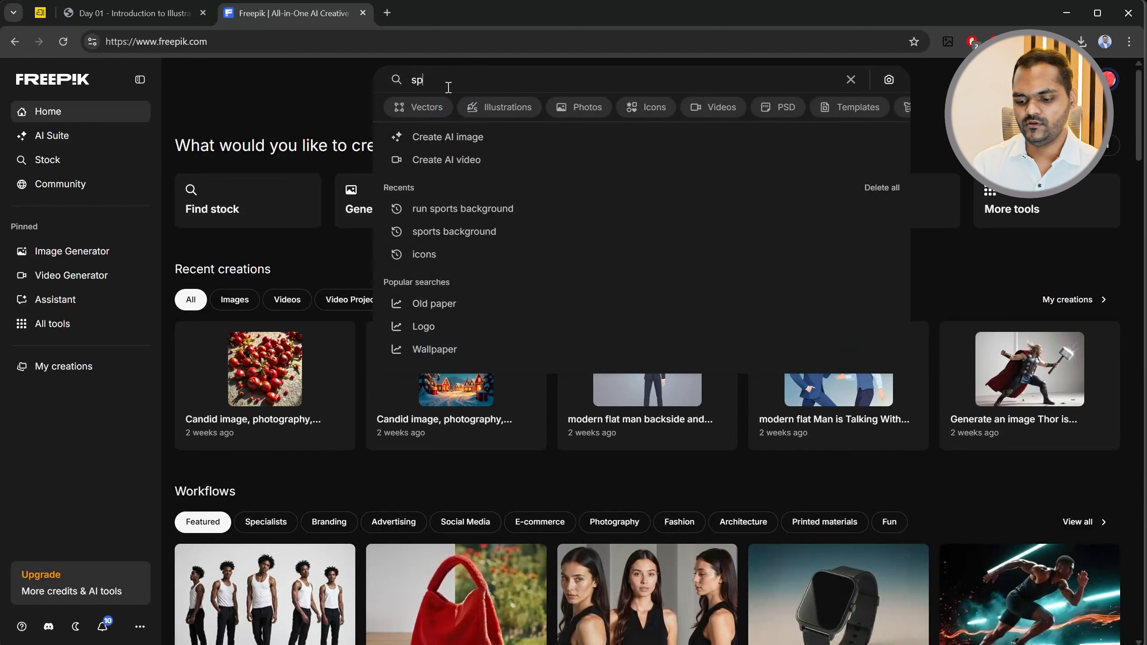
pyautogui.write('ort backgrun')
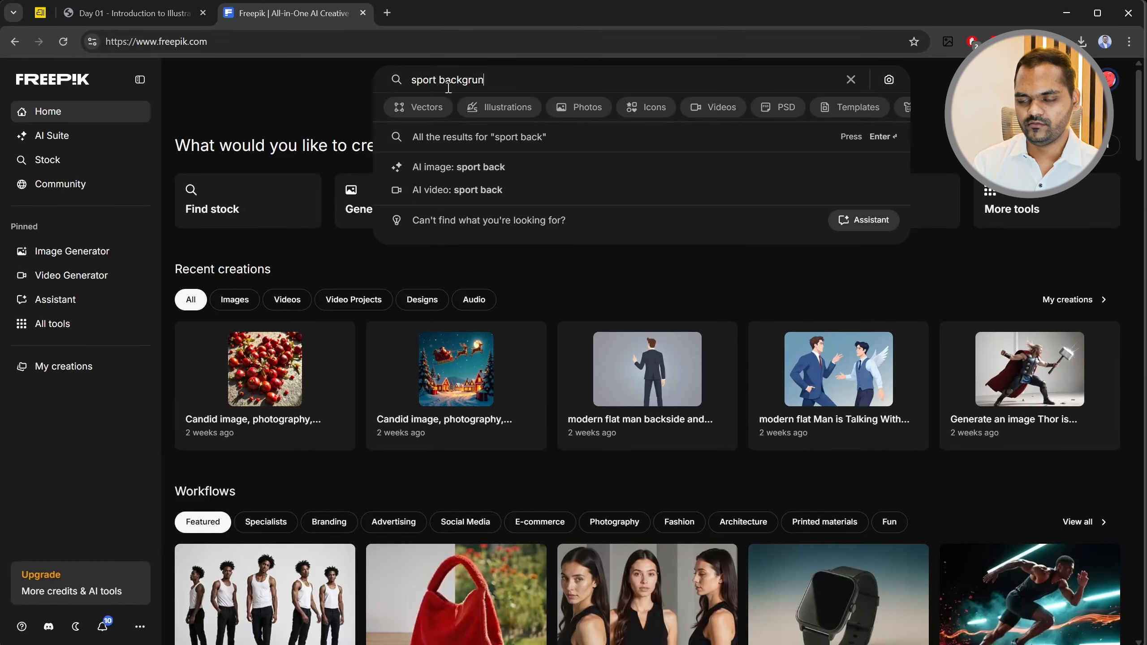
pyautogui.press('Return')
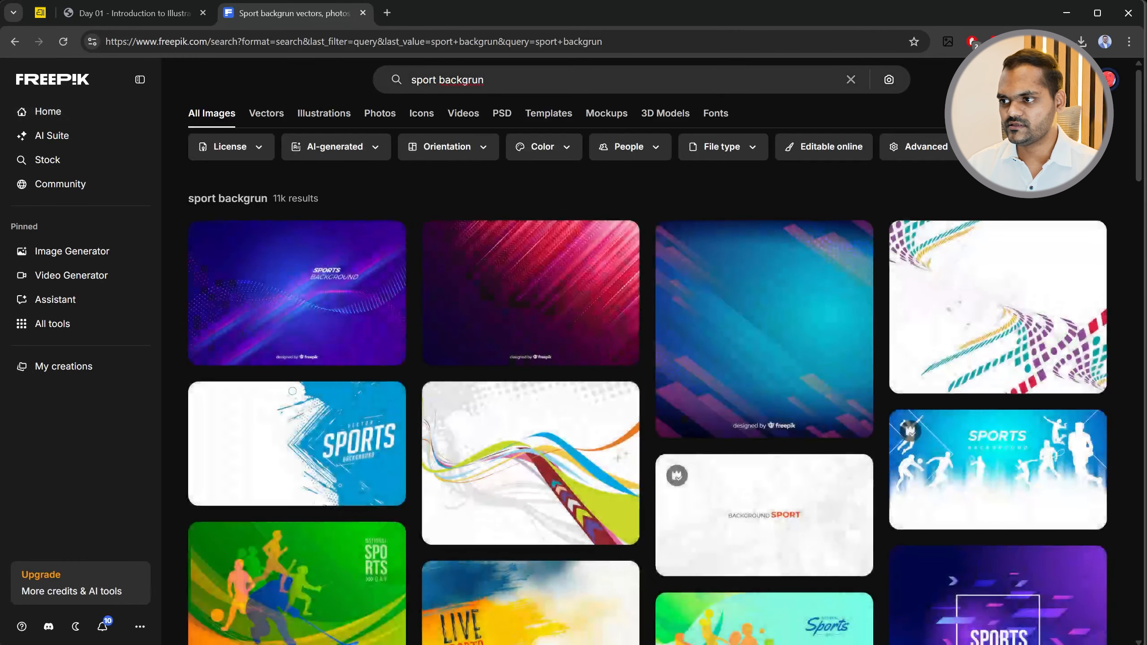
# - Try to bring the downloaded image 245.jpg from Chrome into the opacity mask being edited in Illustrator
pyautogui.click(1081, 41)
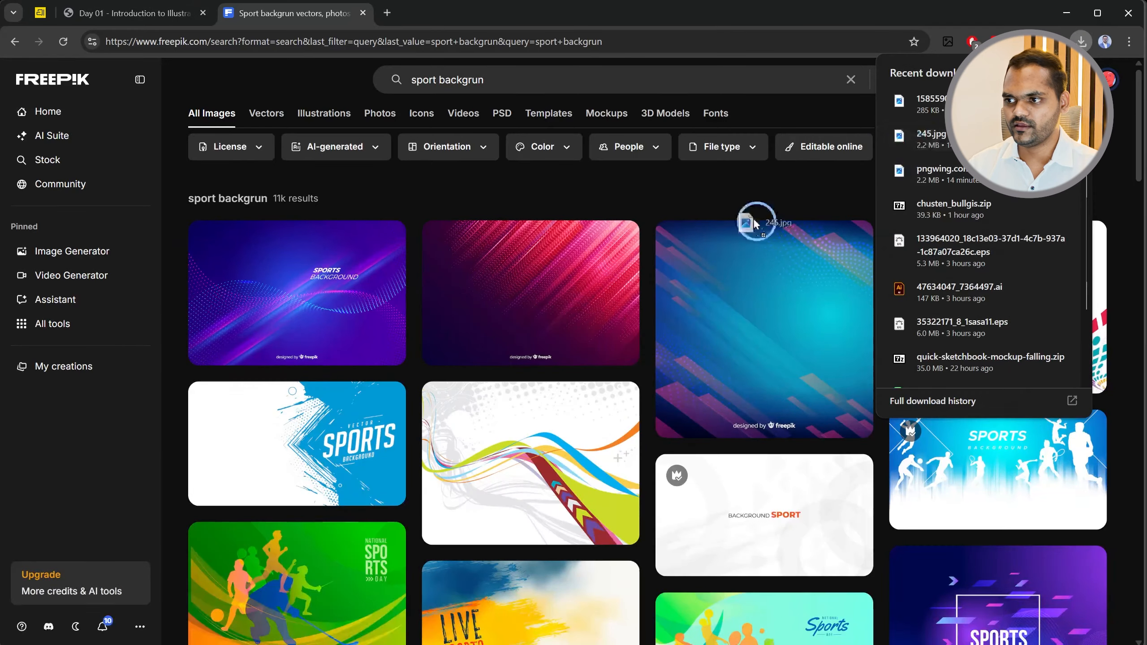
pyautogui.hotkey('alt', 'Tab')
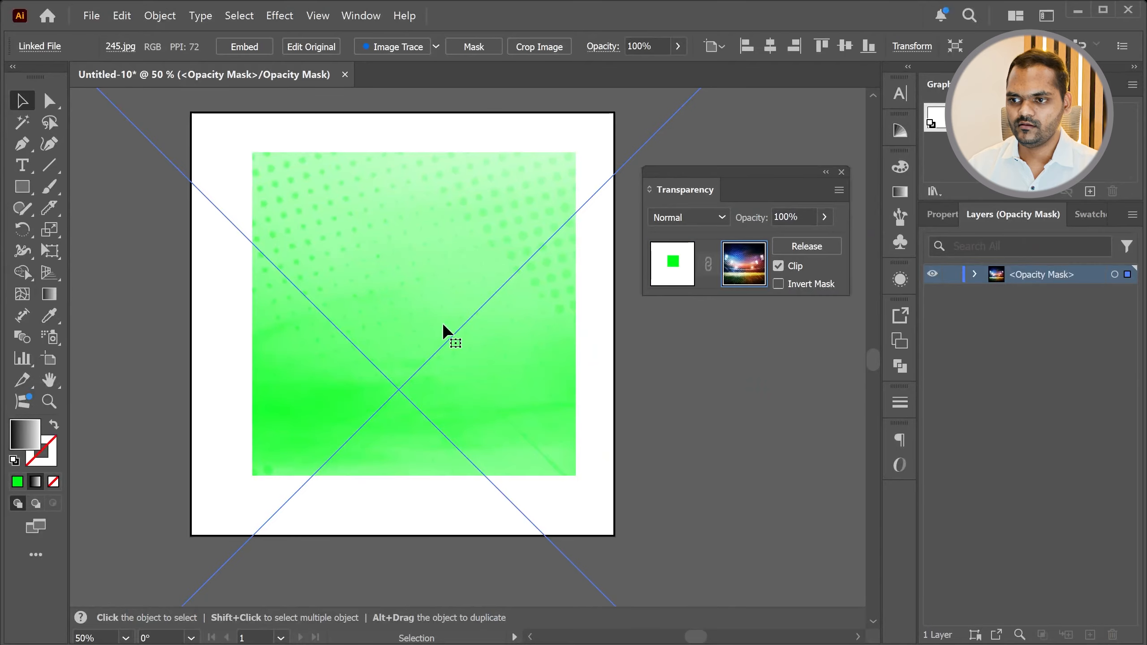
pyautogui.hotkey('ctrl', 'z')
pyautogui.hotkey('alt', 'Tab')
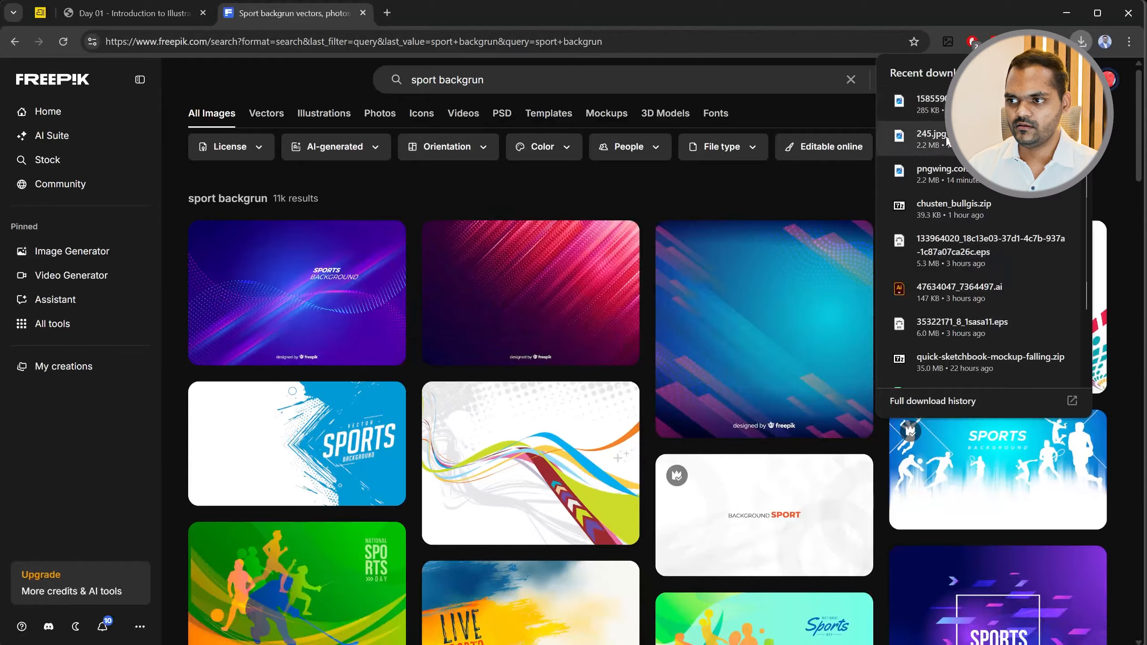
# - Back in Illustrator, release the opacity mask and delete the green square from the artboard
pyautogui.hotkey('alt', 'Tab')
pyautogui.scroll(-4, 497, 361)
pyautogui.hotkey('alt', 'Tab')
pyautogui.hotkey('alt', 'Tab')
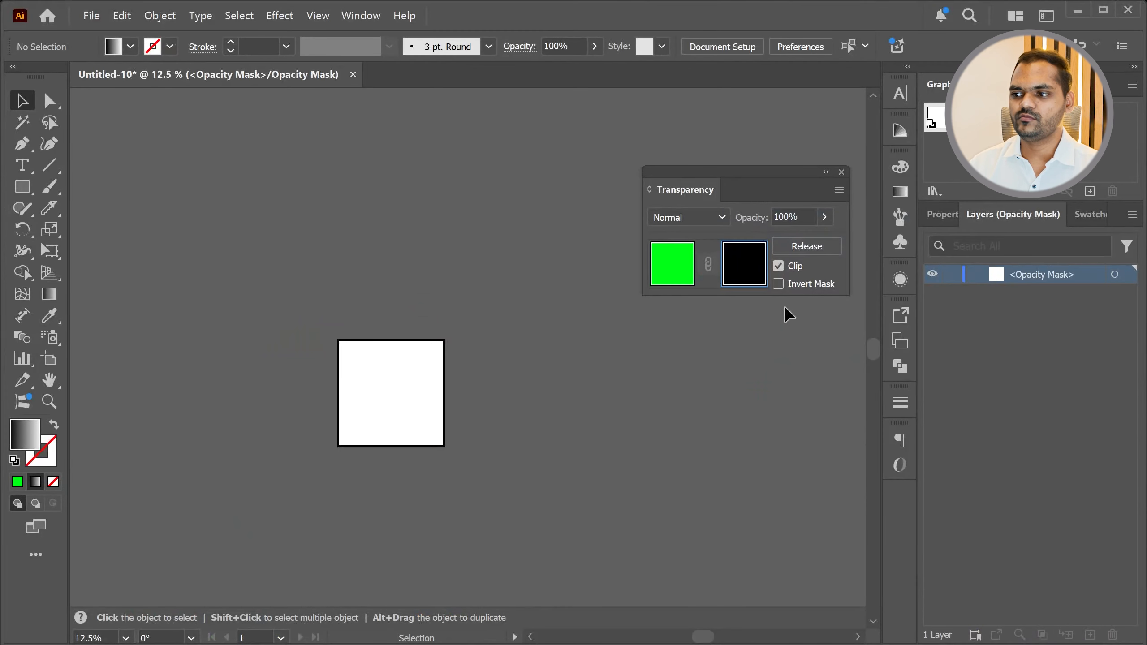
pyautogui.click(801, 252)
pyautogui.moveTo(635, 428); pyautogui.dragTo(283, 422)
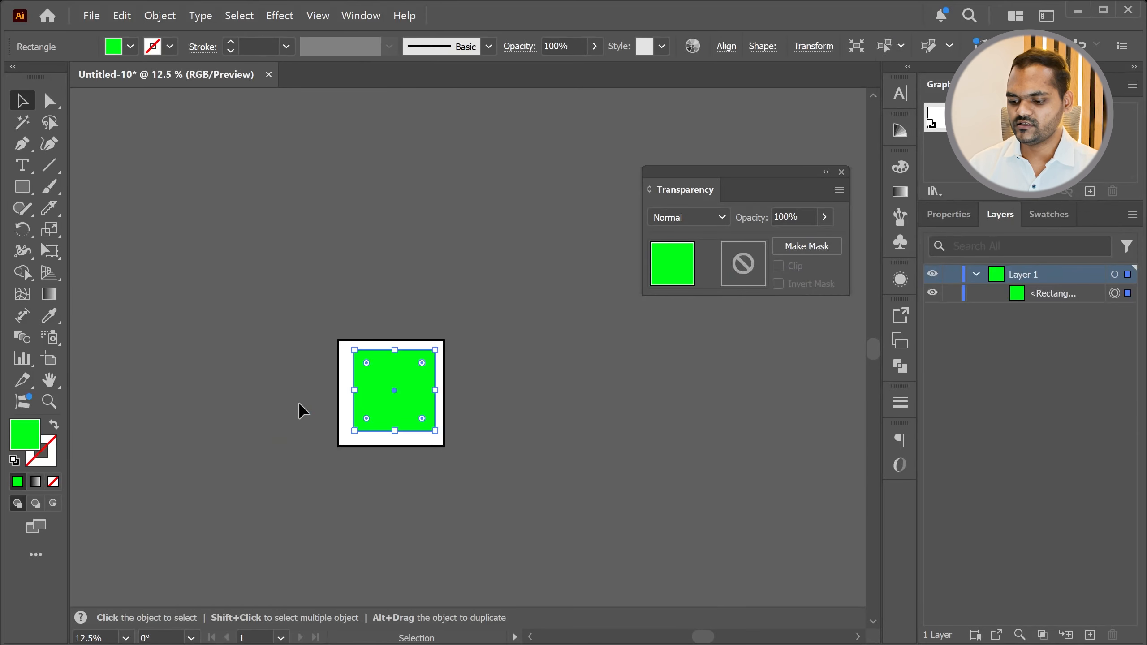
pyautogui.press('Delete')
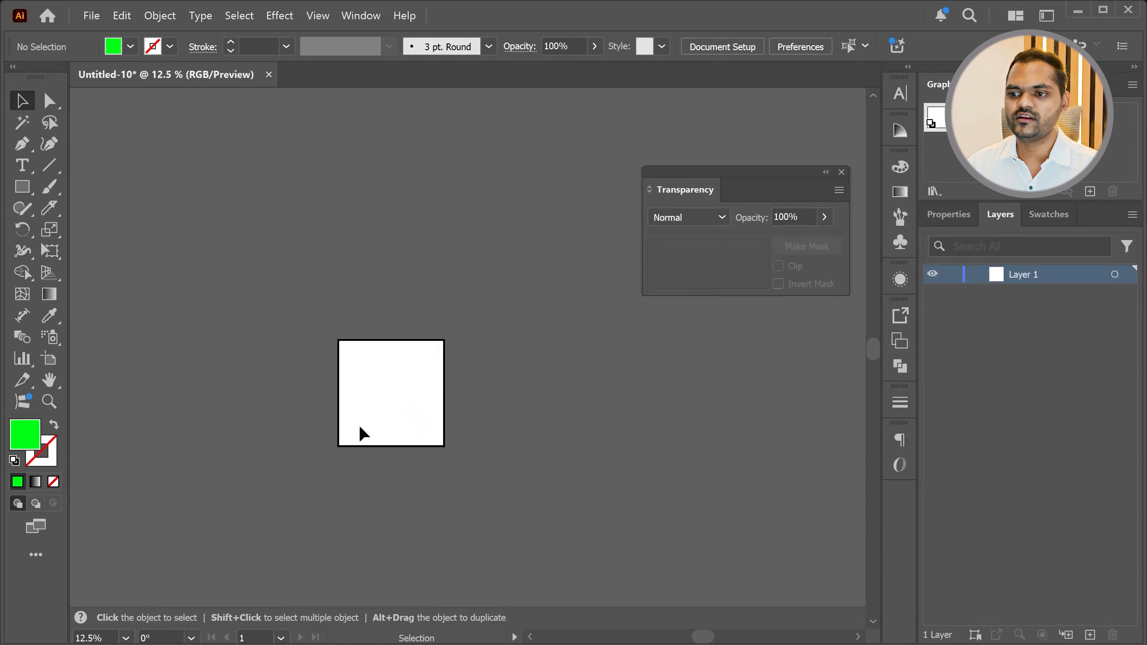
pyautogui.scroll(3, 361, 434)
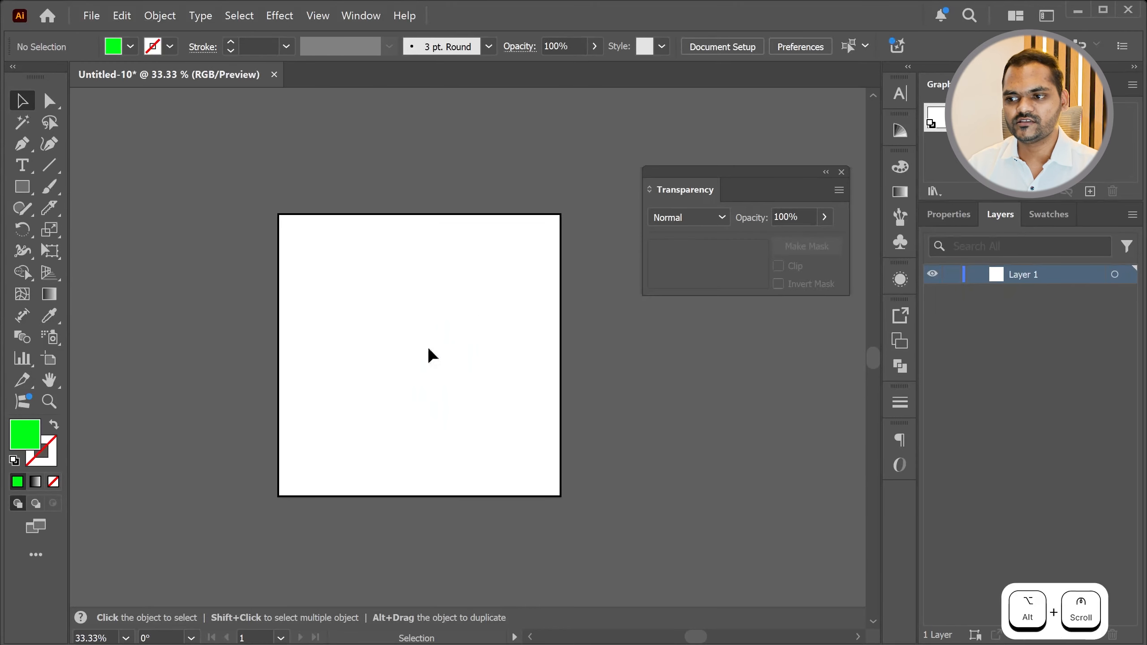
# - Place 245.jpg from Chrome's recent downloads onto the Illustrator artboard and scale it down to fit inside the artboard
pyautogui.hotkey('alt', 'Tab')
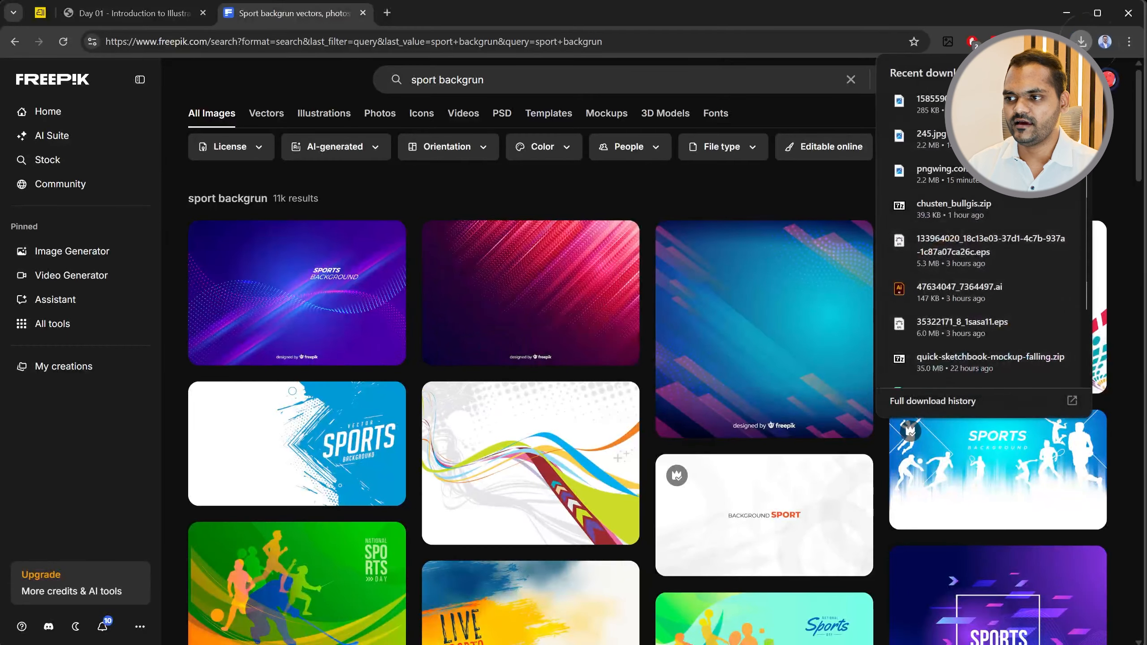
pyautogui.hotkey('alt', 'Tab')
pyautogui.moveTo(931, 135); pyautogui.dragTo(436, 380)
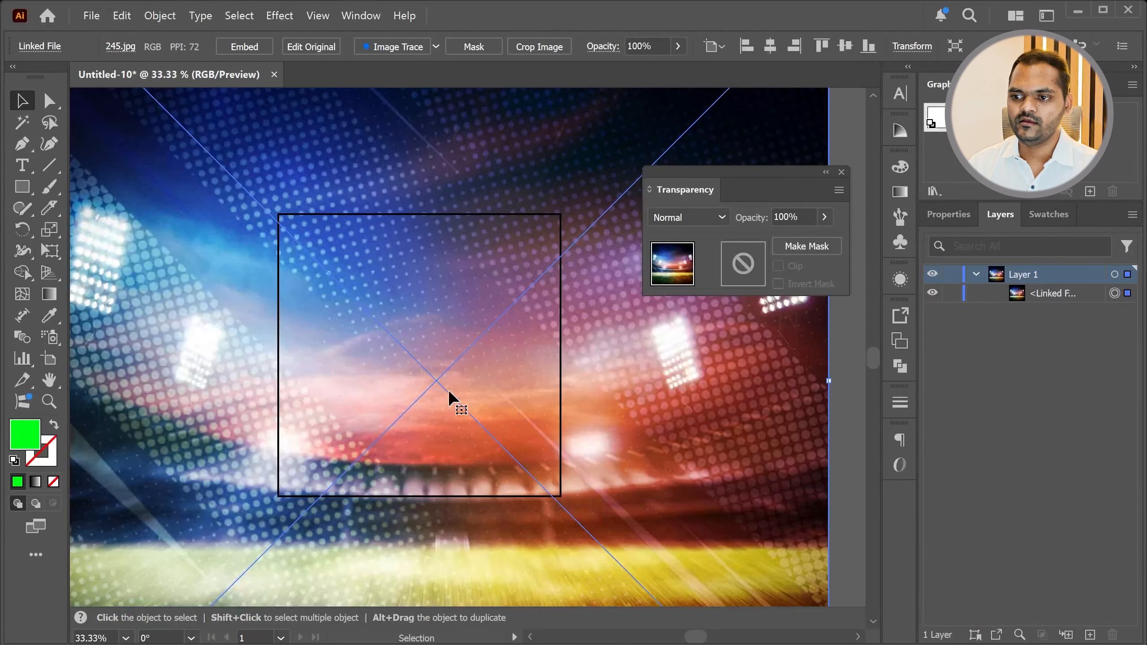
pyautogui.scroll(-5, 448, 398)
pyautogui.moveTo(517, 479); pyautogui.dragTo(432, 404)
pyautogui.scroll(6, 437, 393)
pyautogui.click(707, 472)
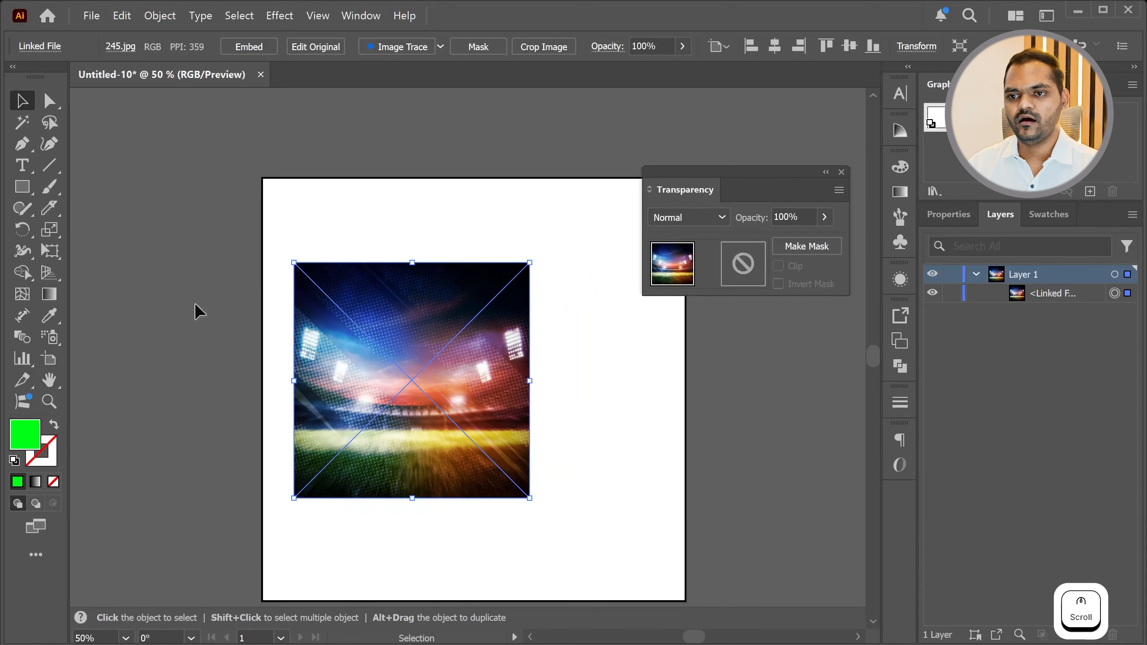
# - Draw a circle over the stadium image with the Ellipse tool and move it to the image's center
pyautogui.click(21, 187)
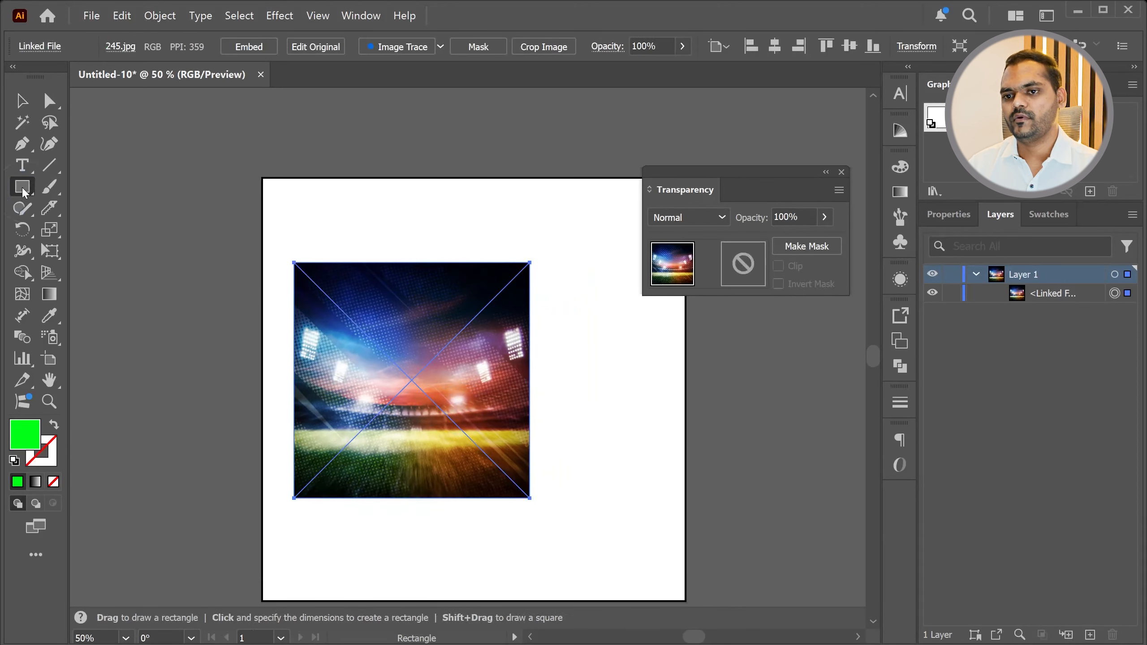
pyautogui.moveTo(22, 183); pyautogui.dragTo(68, 228)
pyautogui.moveTo(350, 335); pyautogui.dragTo(506, 491)
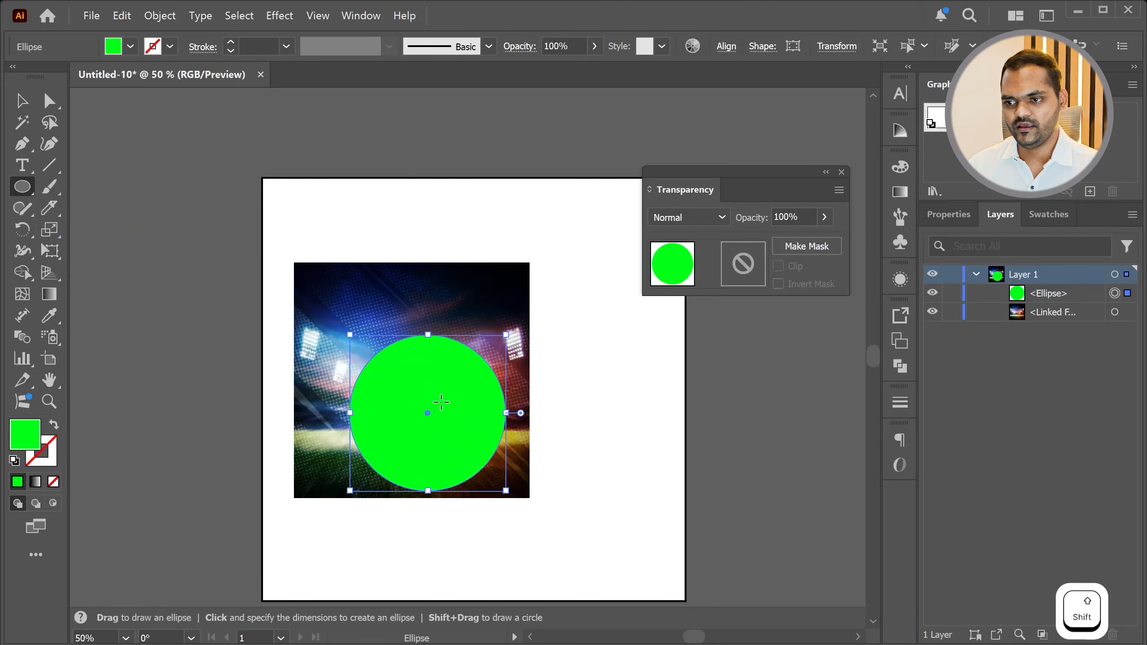
pyautogui.click(21, 103)
pyautogui.moveTo(420, 392); pyautogui.dragTo(404, 359)
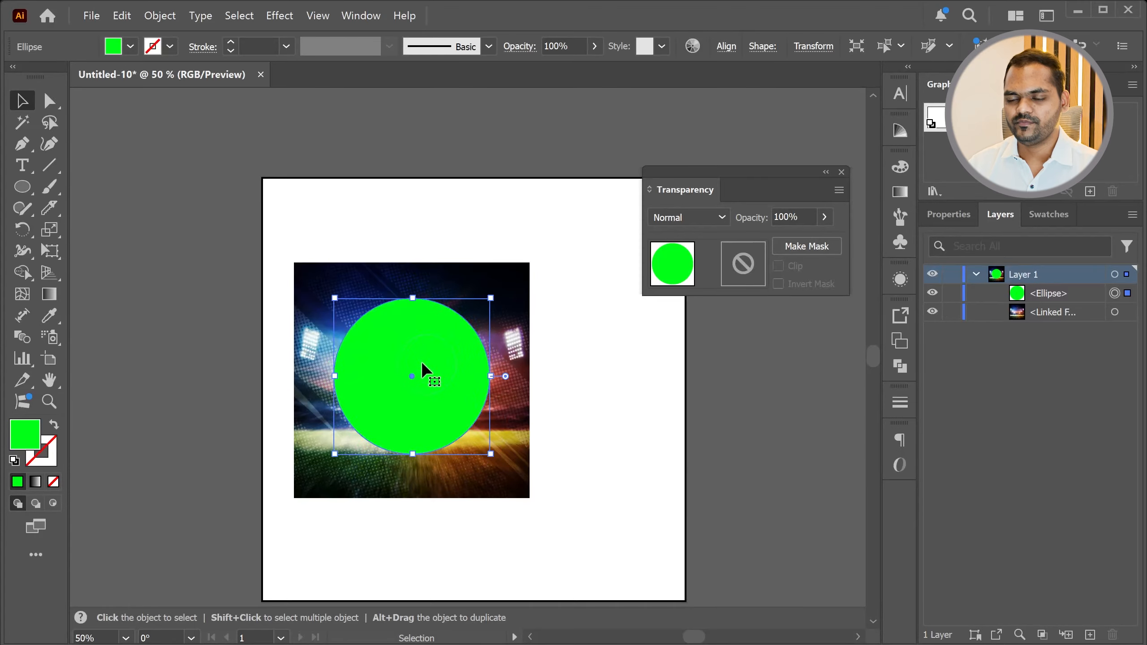
# - Set the circle's fill color to white, ffffff
pyautogui.scroll(1, 409, 384)
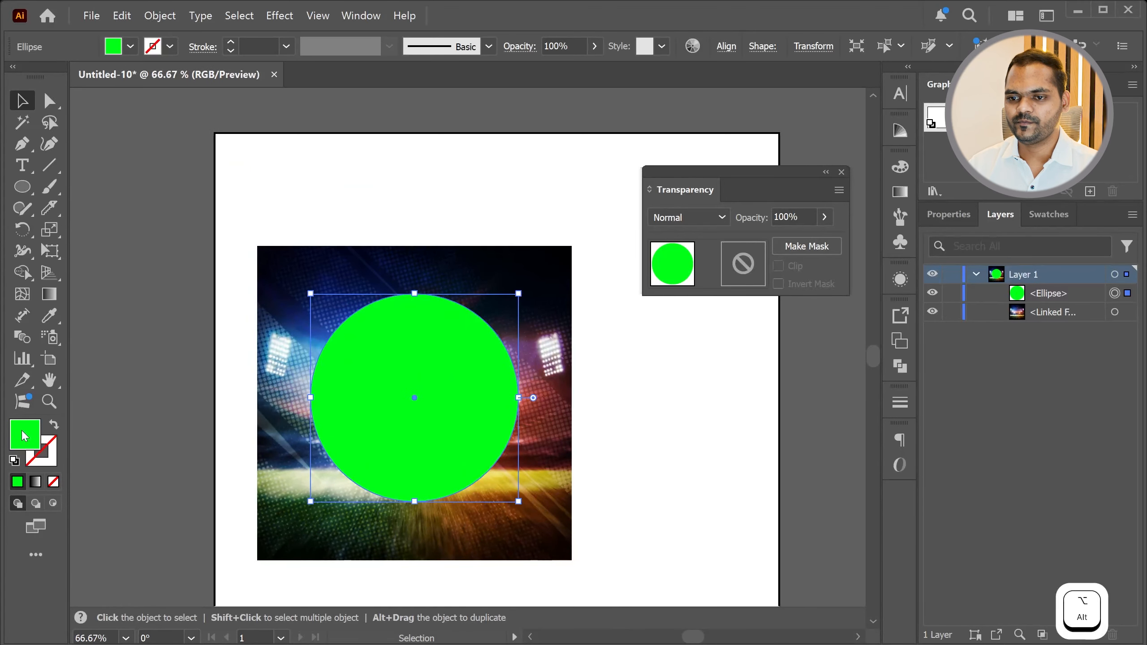
pyautogui.doubleClick(25, 436)
pyautogui.write('ffffff')
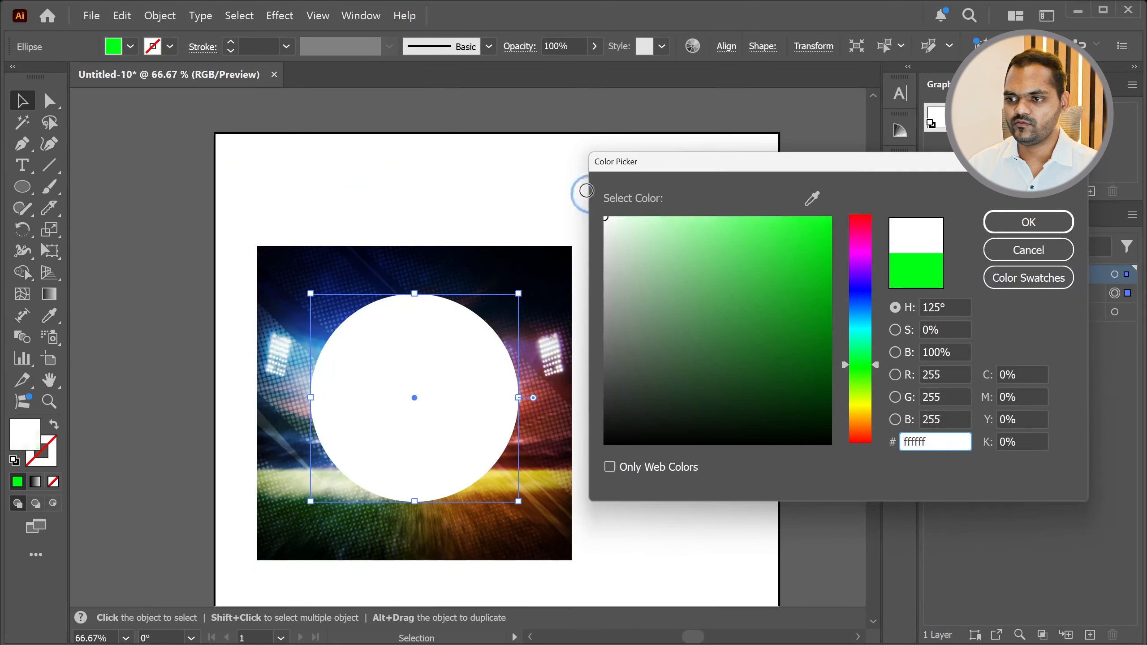
pyautogui.click(1013, 234)
# - Make an opacity mask from the white circle and the stadium image, and reposition the masked image slightly
pyautogui.moveTo(640, 389); pyautogui.dragTo(345, 474)
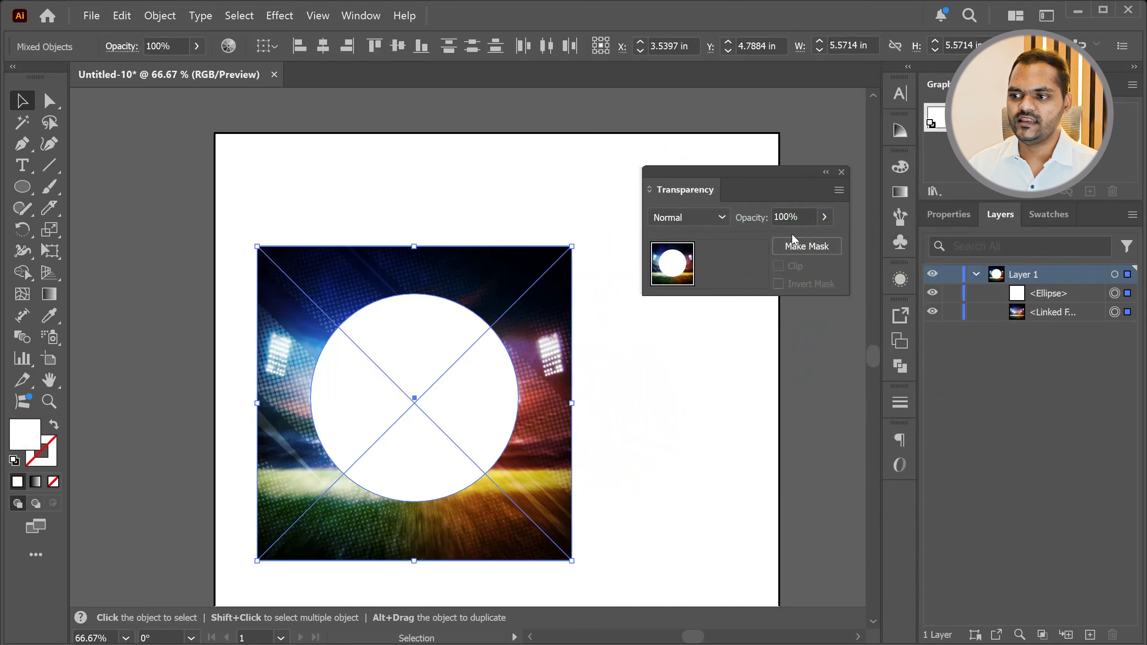
pyautogui.click(814, 248)
pyautogui.click(662, 492)
pyautogui.moveTo(406, 437); pyautogui.dragTo(411, 413)
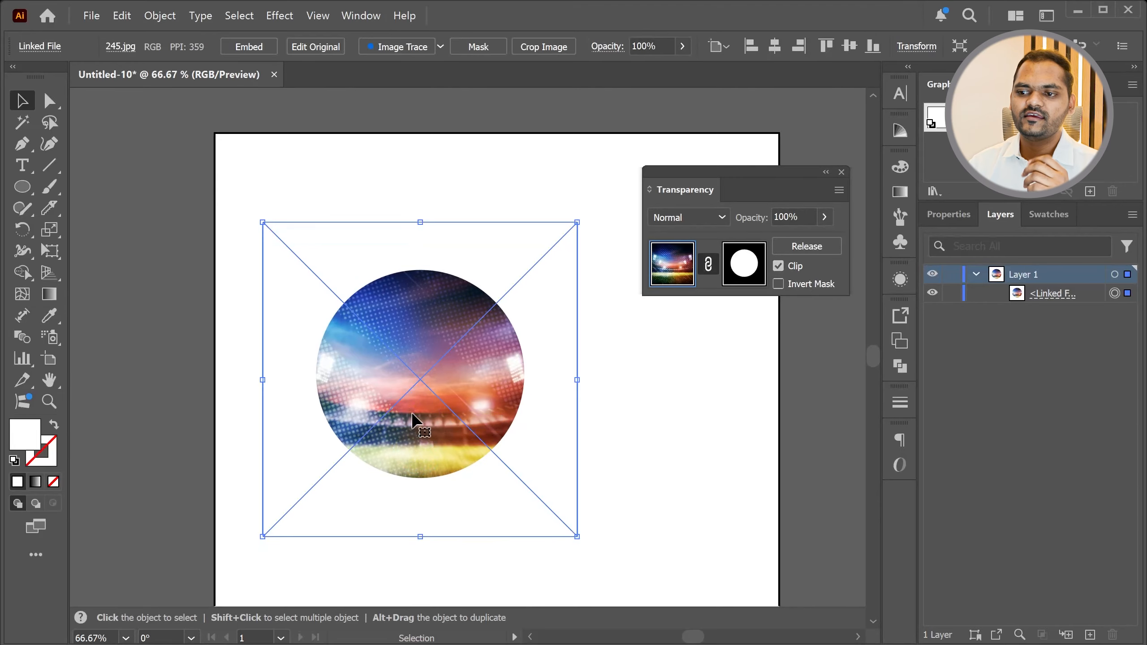
pyautogui.doubleClick(471, 361)
pyautogui.moveTo(471, 361); pyautogui.dragTo(451, 377)
# - Edit the image's opacity mask and add a small circle overlapping the upper-left edge of the mask circle
pyautogui.click(741, 277)
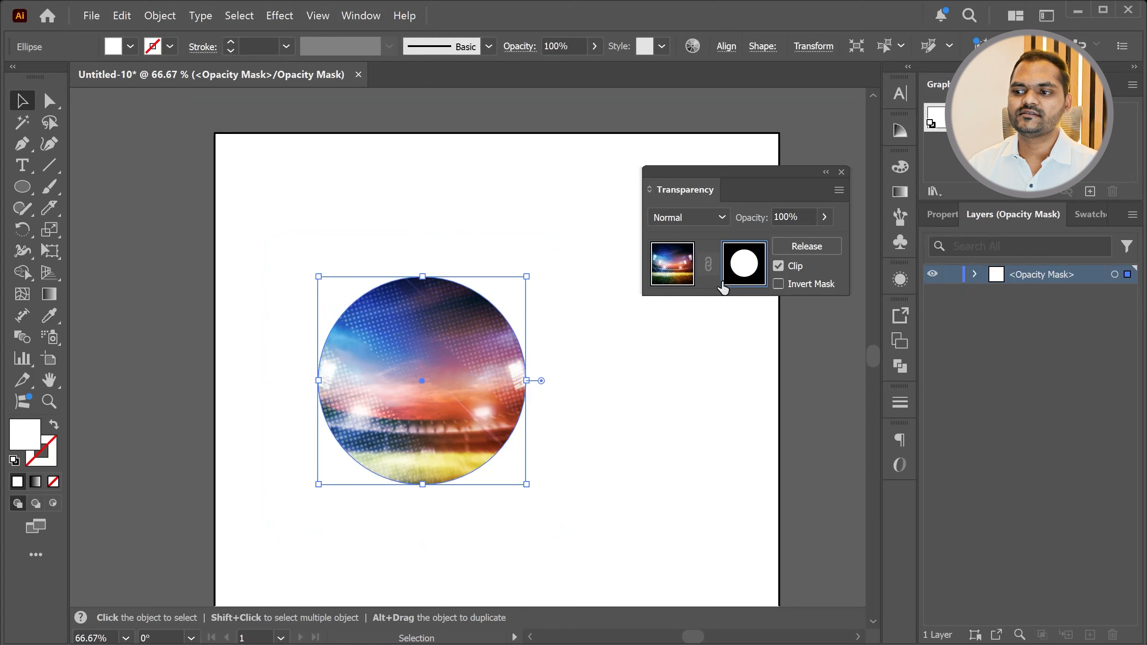
pyautogui.click(673, 267)
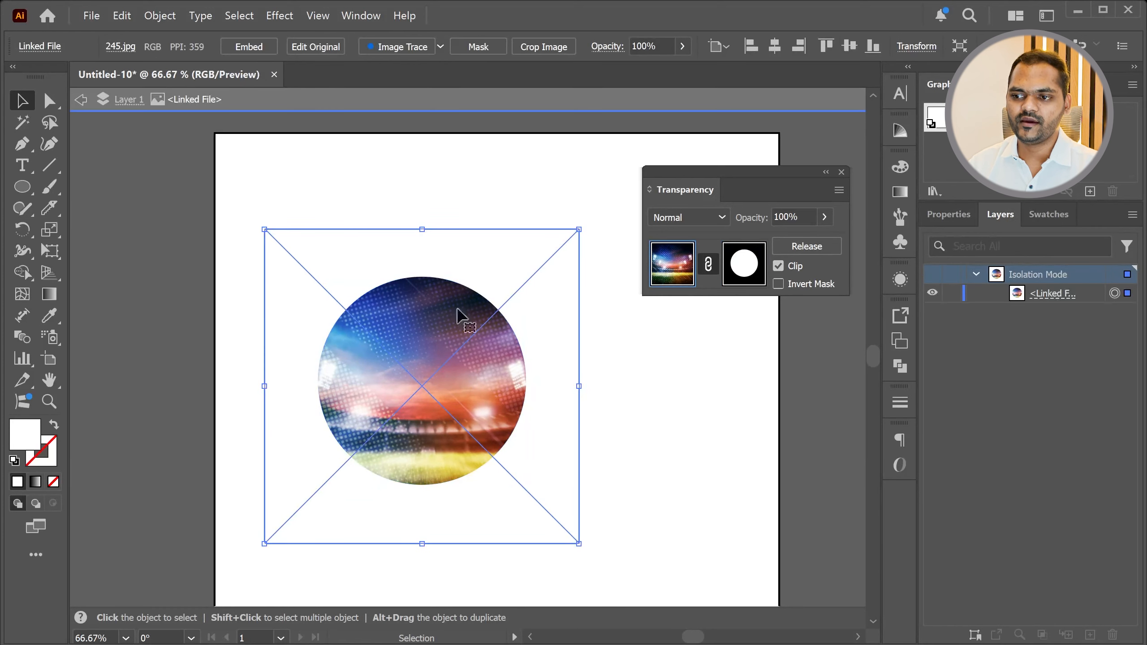
pyautogui.click(739, 267)
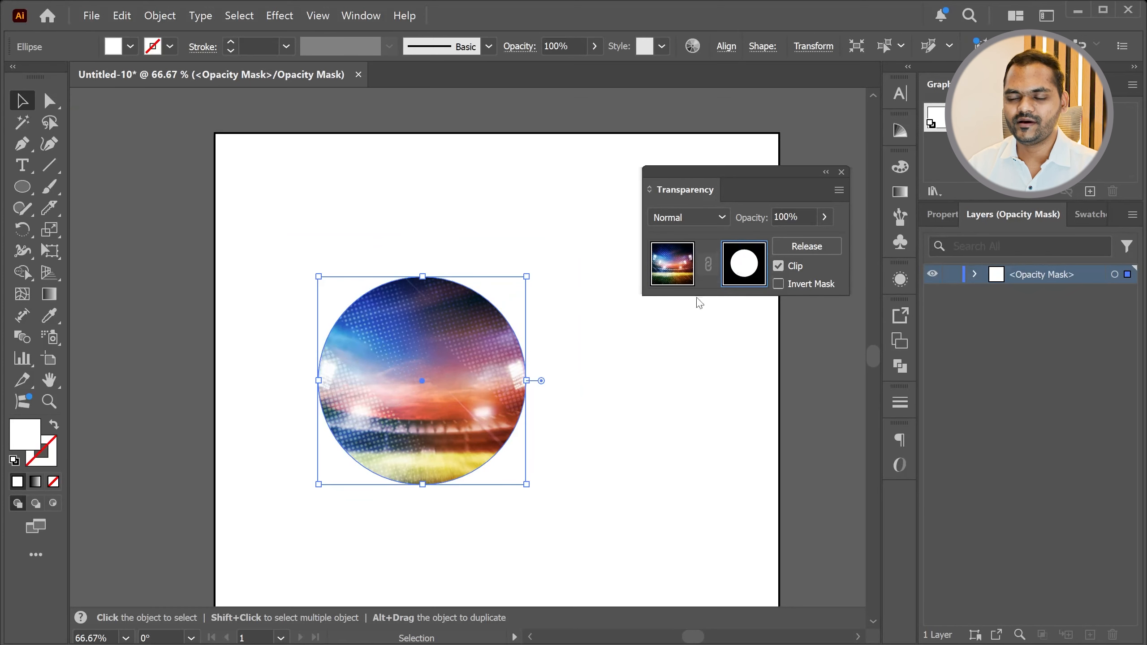
pyautogui.click(22, 186)
pyautogui.moveTo(319, 288); pyautogui.dragTo(352, 356)
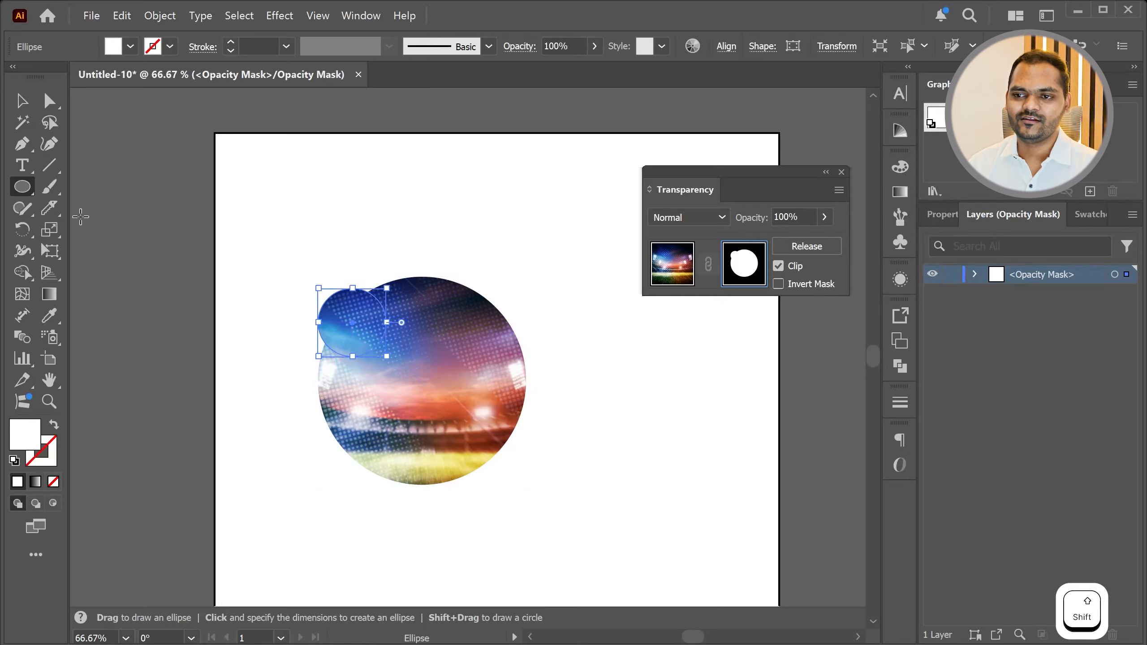
pyautogui.click(22, 100)
pyautogui.click(166, 207)
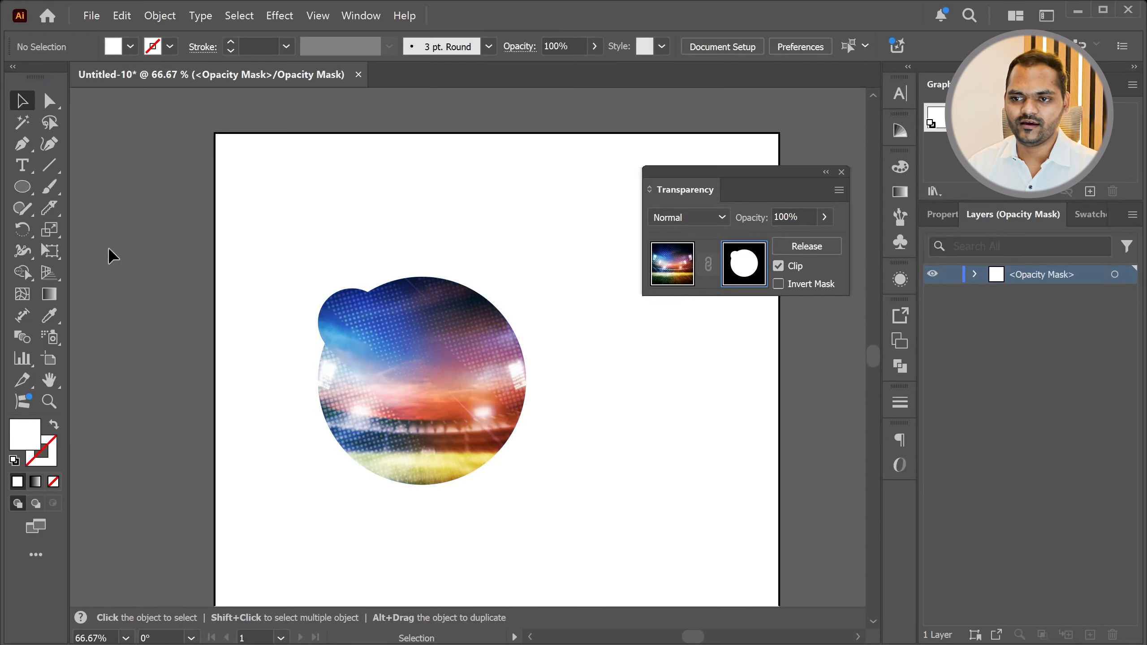
# - Add two larger mask circles at the image's upper right and lower right, and shift the lower one inward
pyautogui.click(23, 187)
pyautogui.moveTo(481, 275); pyautogui.dragTo(395, 372)
pyautogui.moveTo(447, 378); pyautogui.dragTo(622, 552)
pyautogui.click(22, 101)
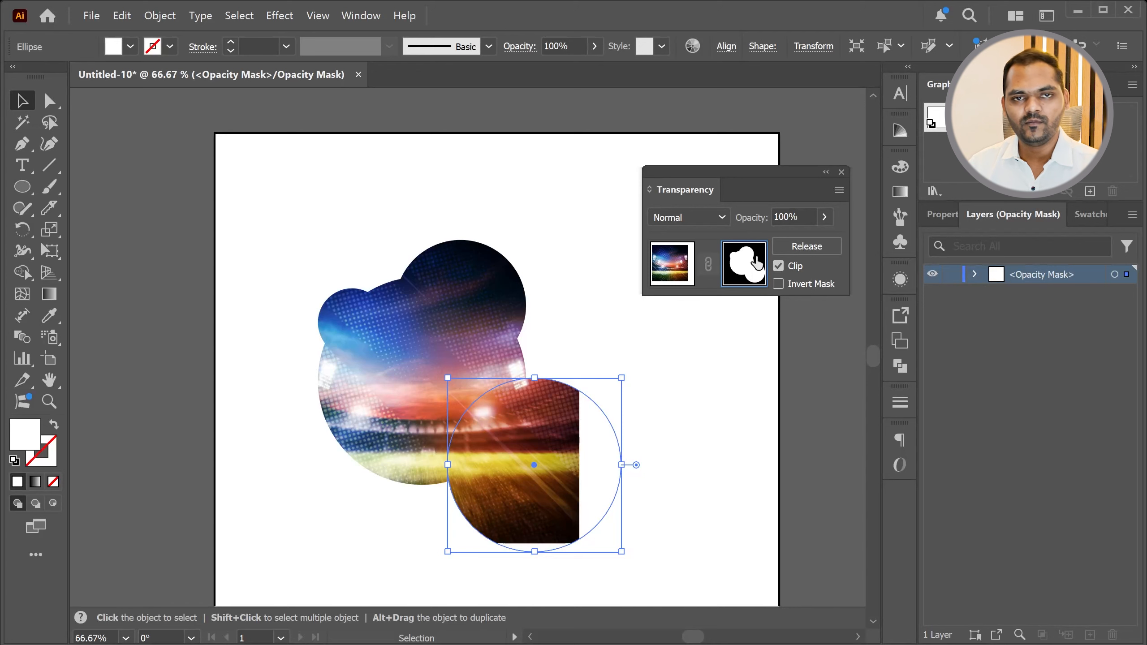
pyautogui.moveTo(558, 467); pyautogui.dragTo(533, 453)
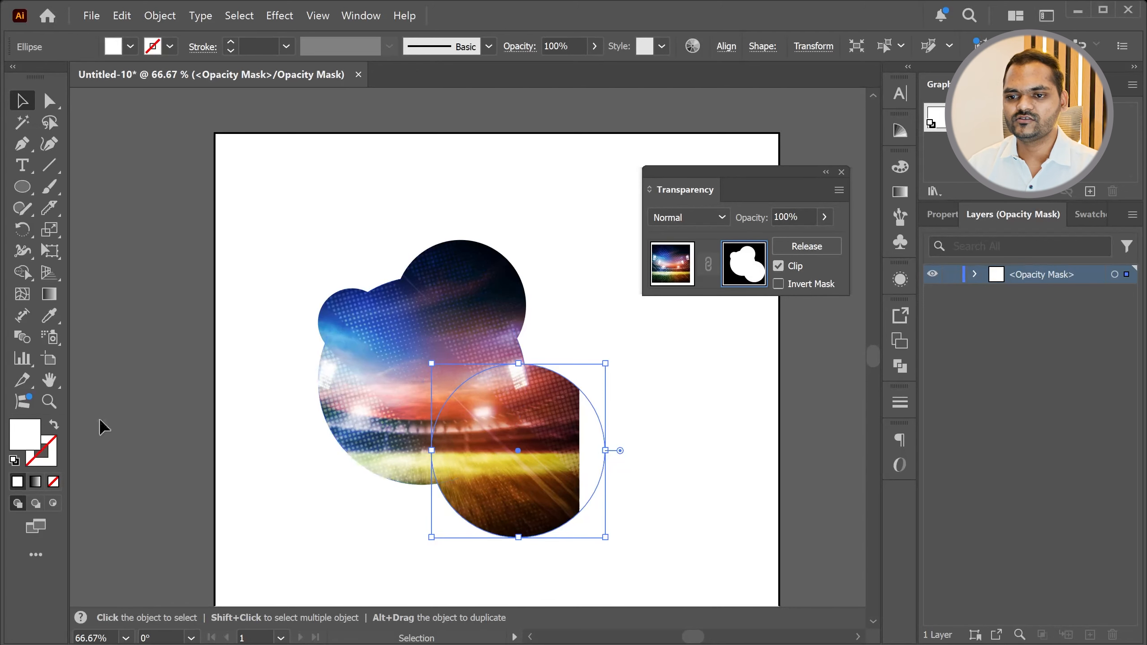
# - Try a black 000000 fill on the lower-right circle in the opacity mask
pyautogui.doubleClick(14, 440)
pyautogui.click(678, 345)
pyautogui.moveTo(678, 345); pyautogui.dragTo(585, 485)
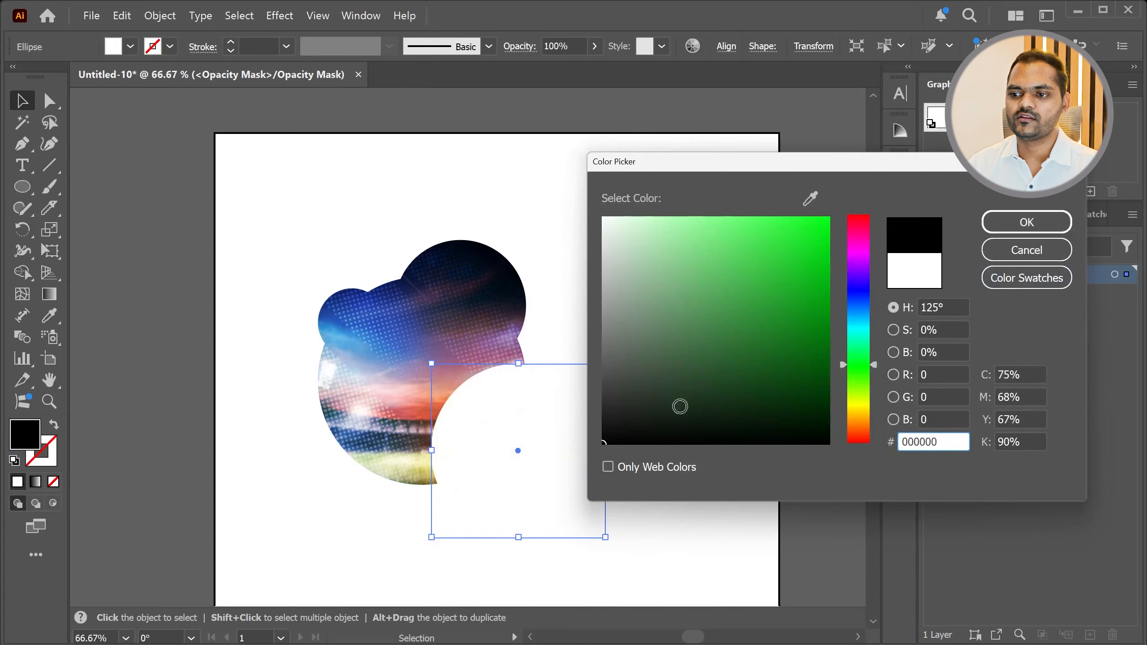
pyautogui.click(1027, 221)
pyautogui.click(683, 459)
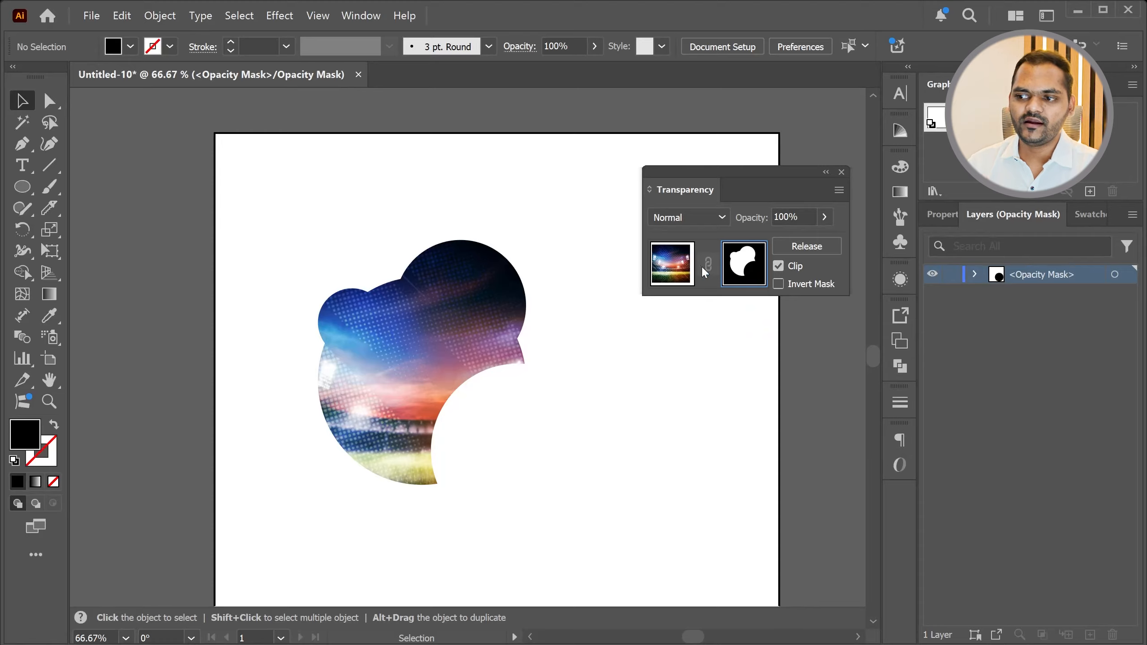
# - Try a black-and-white linear gradient on the upper-right mask circle and adjust its direction
pyautogui.click(471, 292)
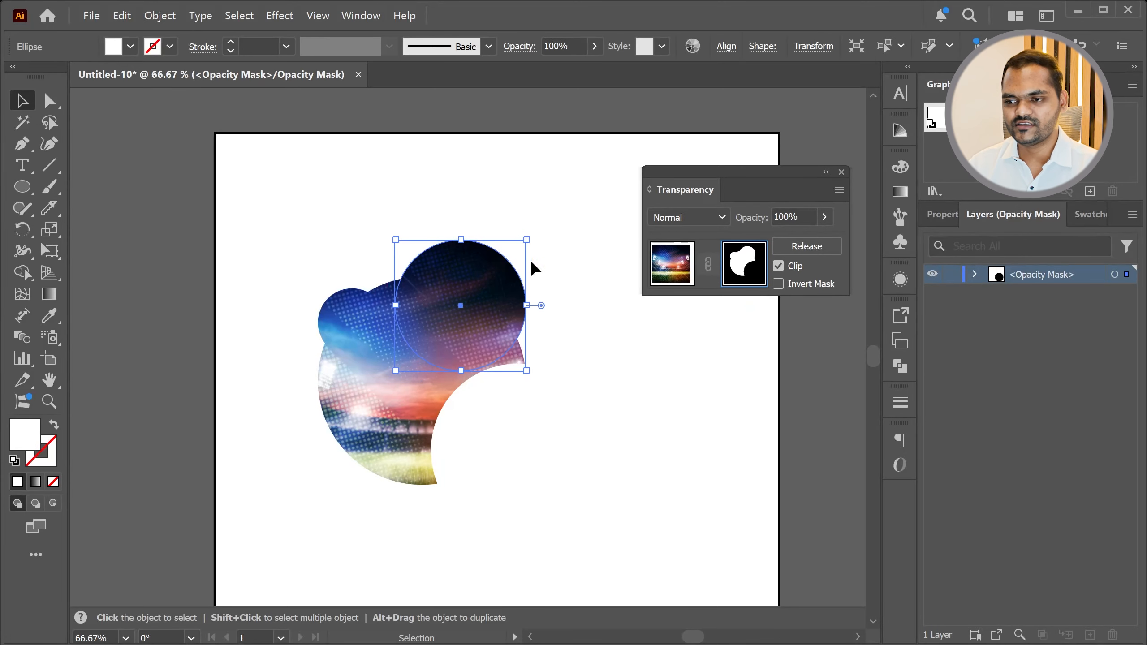
pyautogui.click(49, 294)
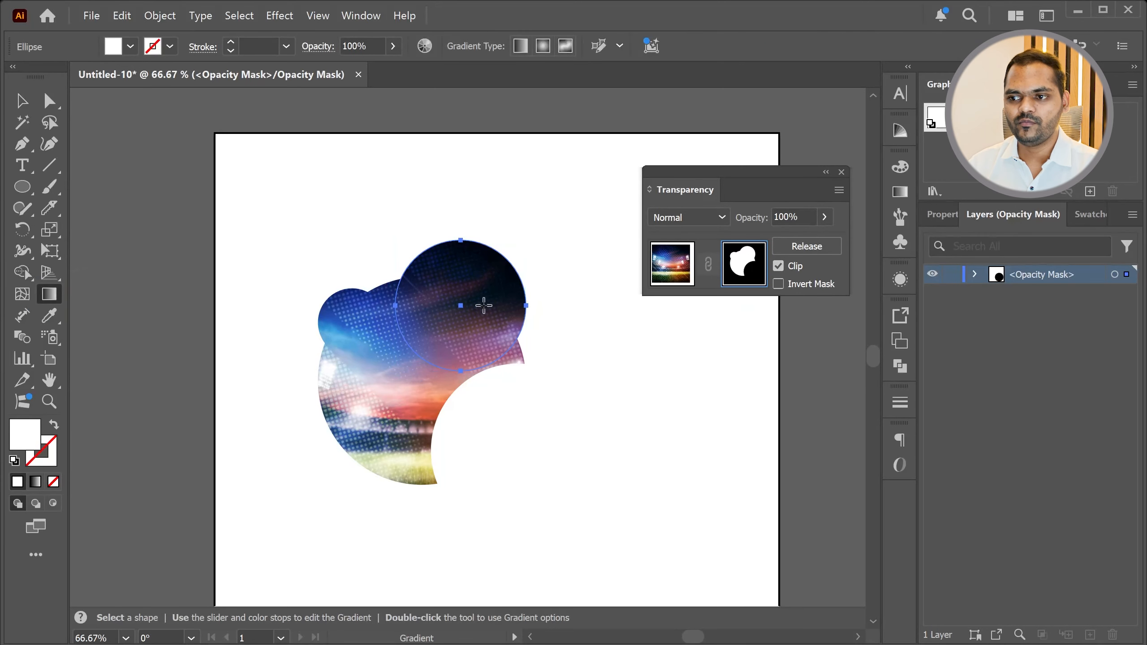
pyautogui.click(492, 335)
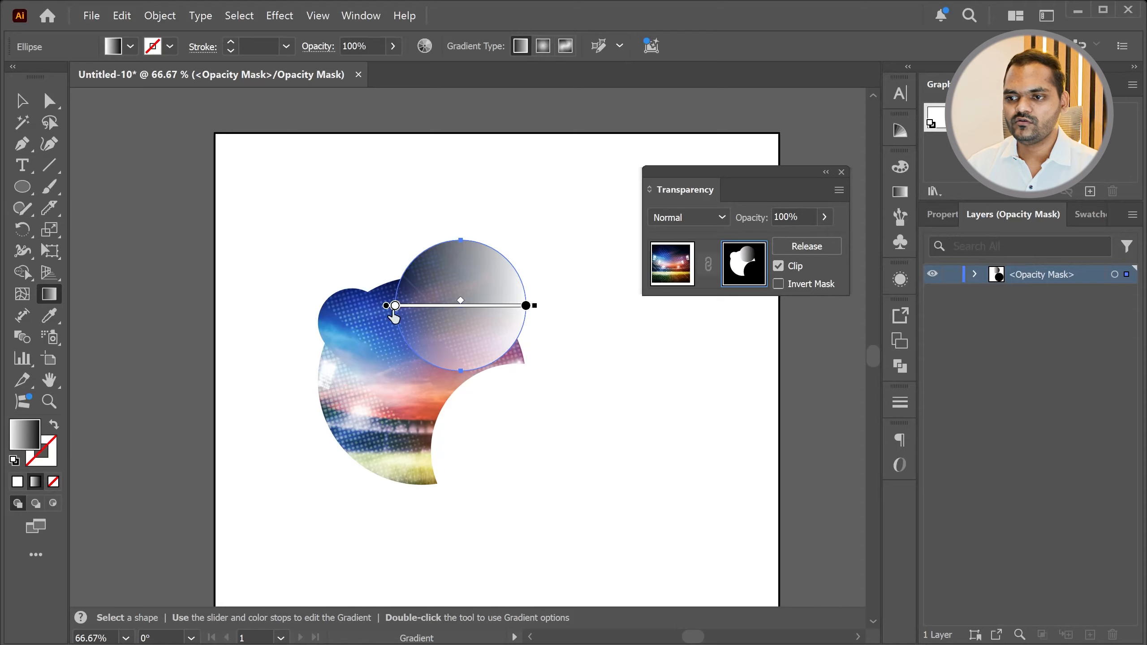
pyautogui.moveTo(546, 269)
pyautogui.mouseDown()
pyautogui.moveTo(435, 335)
pyautogui.moveTo(391, 302)
pyautogui.moveTo(447, 344)
pyautogui.moveTo(417, 334)
pyautogui.moveTo(516, 229)
pyautogui.moveTo(411, 321)
pyautogui.moveTo(527, 306)
pyautogui.mouseUp()
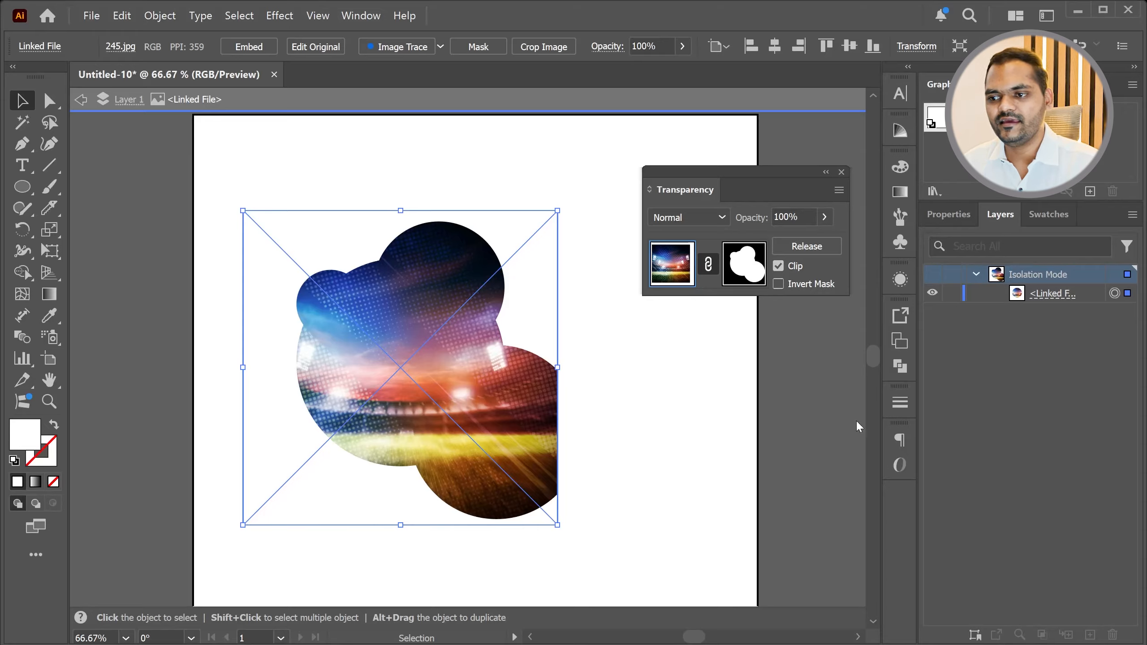
# - Edit the opacity mask again and draw several white ellipses above the masked shape and beyond the image's right side
pyautogui.click(740, 271)
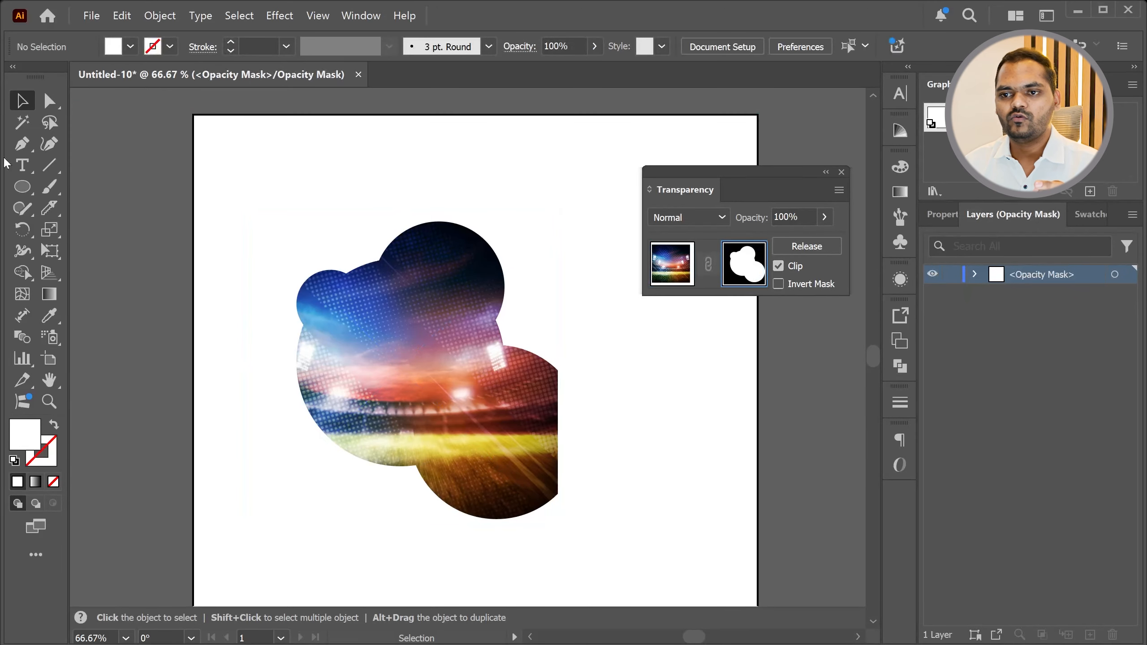
pyautogui.press('l')
pyautogui.moveTo(413, 173); pyautogui.dragTo(530, 221)
pyautogui.moveTo(638, 147); pyautogui.dragTo(646, 153)
pyautogui.moveTo(598, 155); pyautogui.dragTo(592, 286)
pyautogui.moveTo(643, 432); pyautogui.dragTo(687, 502)
pyautogui.moveTo(725, 575)
pyautogui.mouseDown()
pyautogui.moveTo(584, 525)
pyautogui.moveTo(622, 534)
pyautogui.mouseUp()
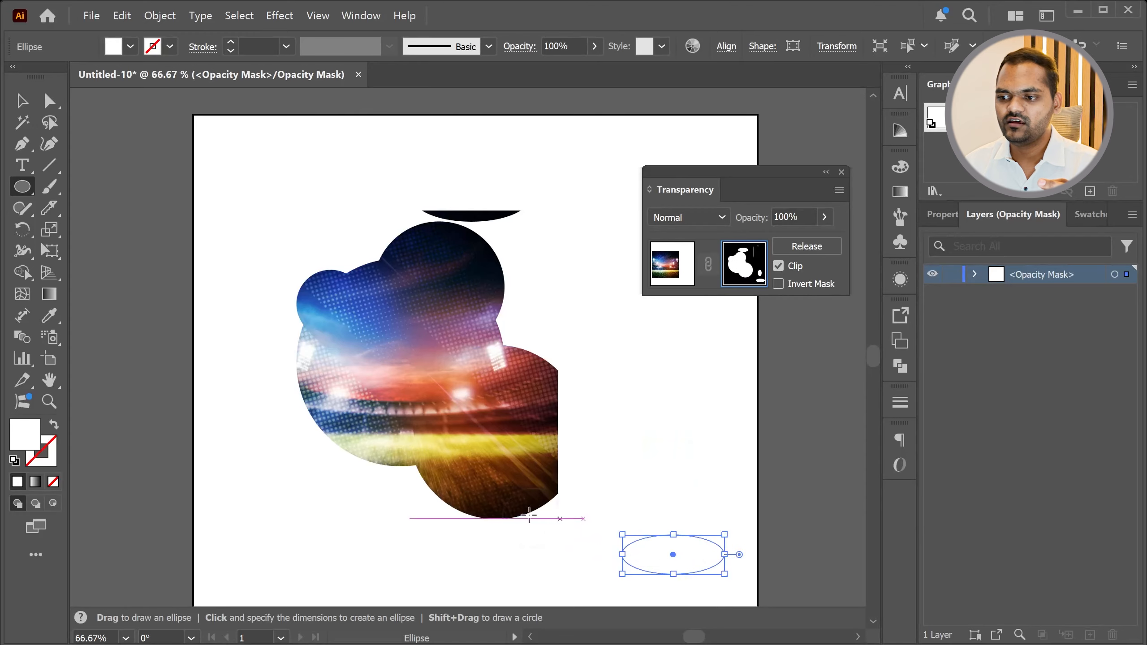
# - Fill the selected ellipse in the opacity mask with green 00ff12 and return to editing the image artwork
pyautogui.doubleClick(28, 433)
pyautogui.write('00ff15')
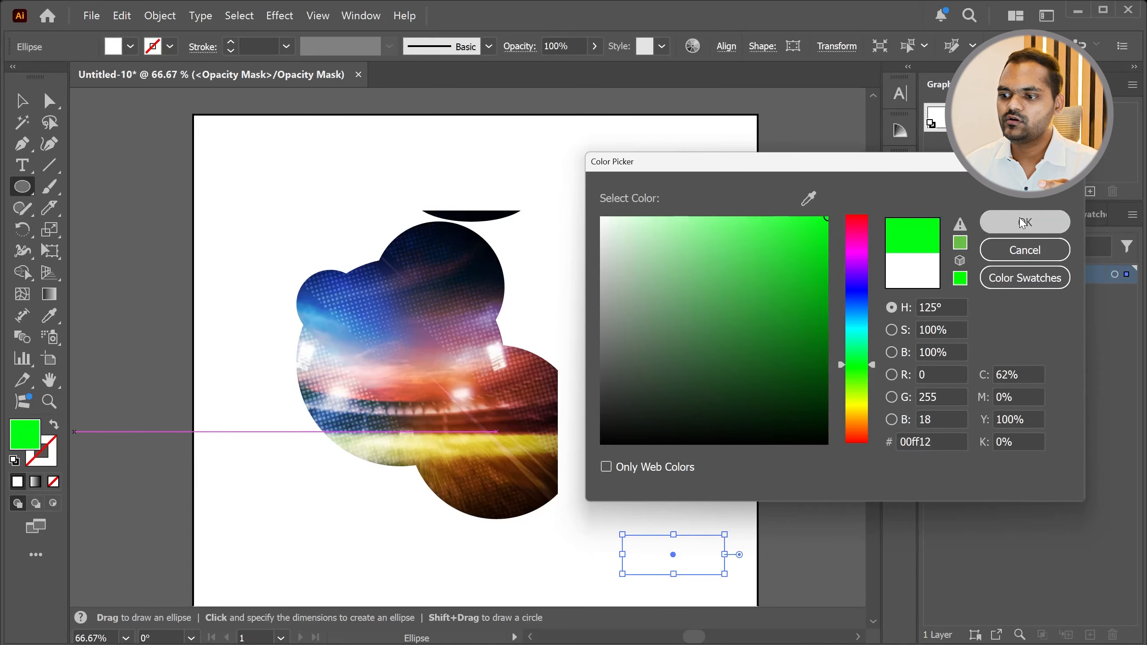
pyautogui.press('Return')
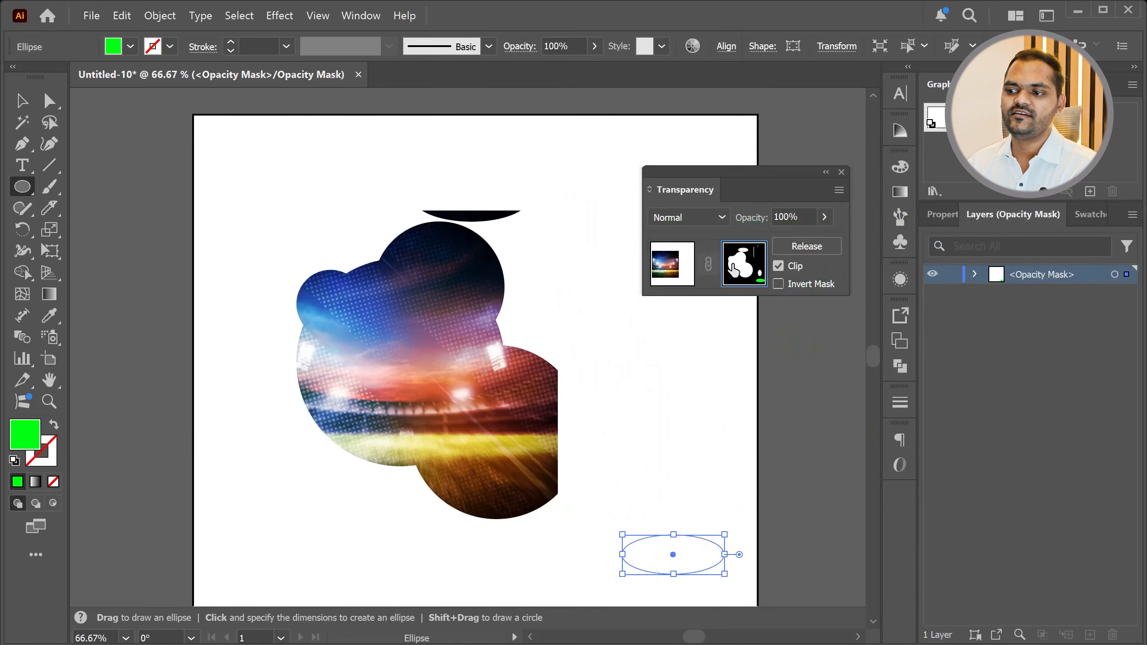
pyautogui.click(23, 102)
pyautogui.click(678, 265)
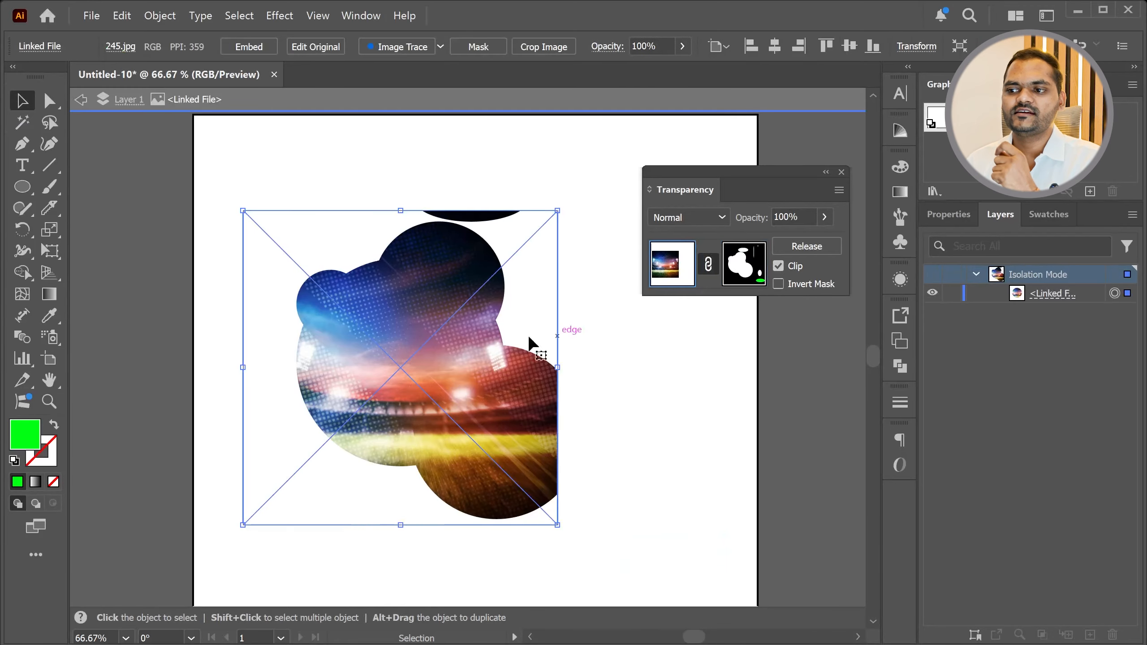
# - Draw three green ellipses outside the mask, above the image's upper-left and upper-right corners and beyond its lower-right side, and deselect
pyautogui.click(22, 187)
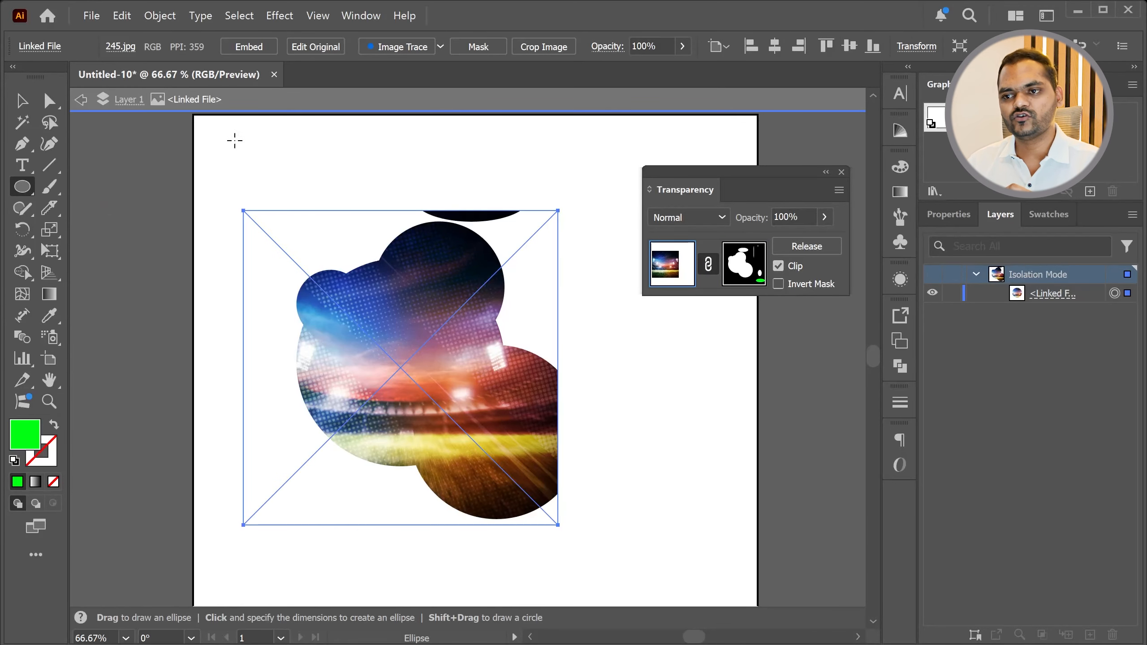
pyautogui.moveTo(233, 140); pyautogui.dragTo(313, 197)
pyautogui.moveTo(566, 143); pyautogui.dragTo(592, 259)
pyautogui.moveTo(665, 441); pyautogui.dragTo(747, 542)
pyautogui.click(22, 100)
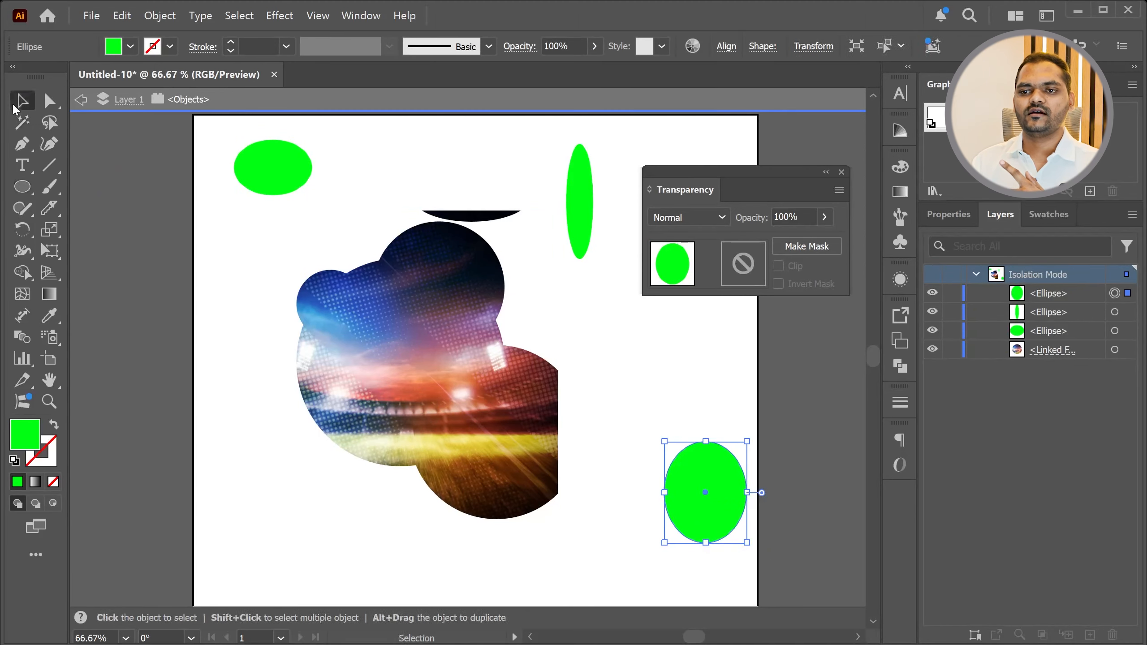
pyautogui.click(129, 221)
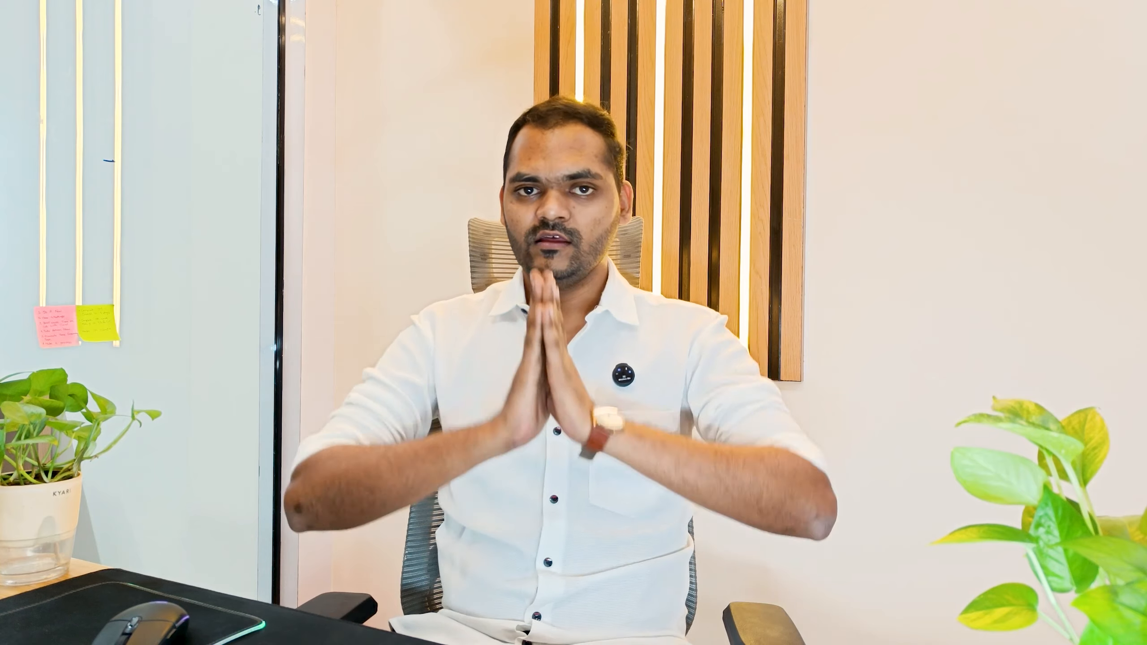